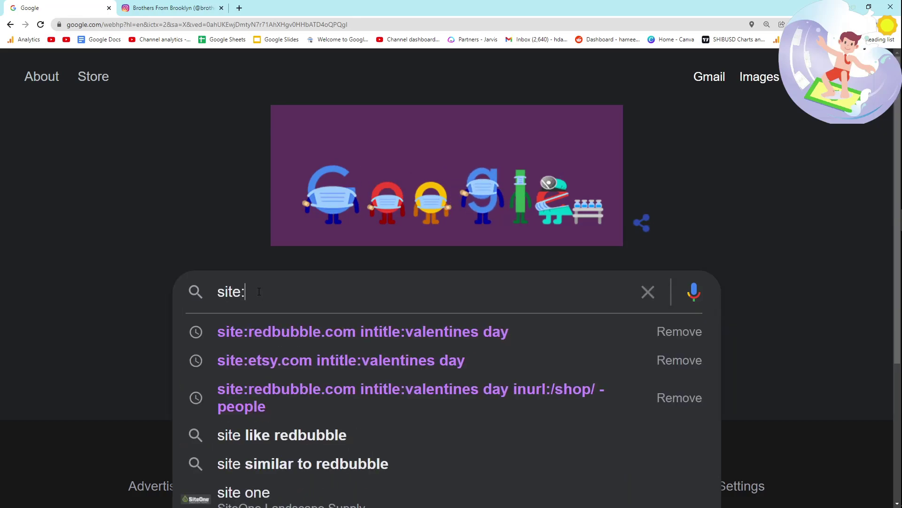
# - Search Google for site:redbubble.com intitle:valentines day
pyautogui.write('edbubble.com')
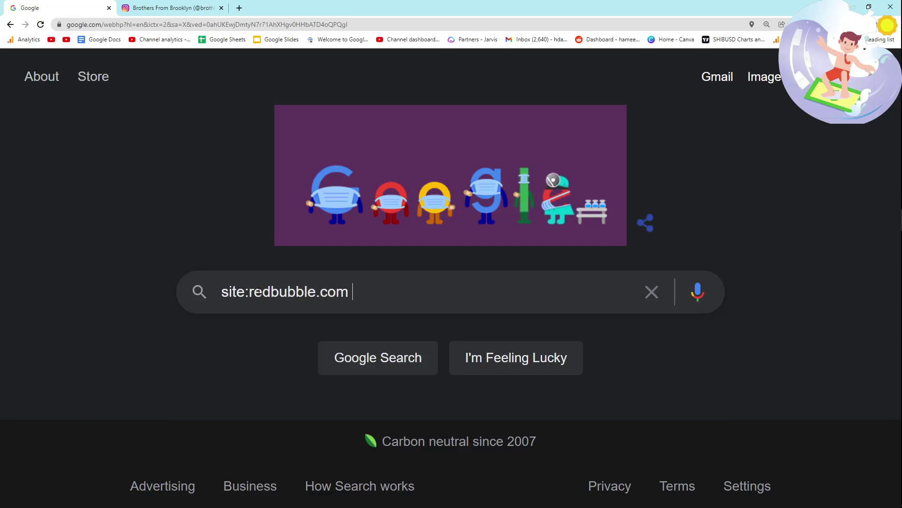
pyautogui.press('Return')
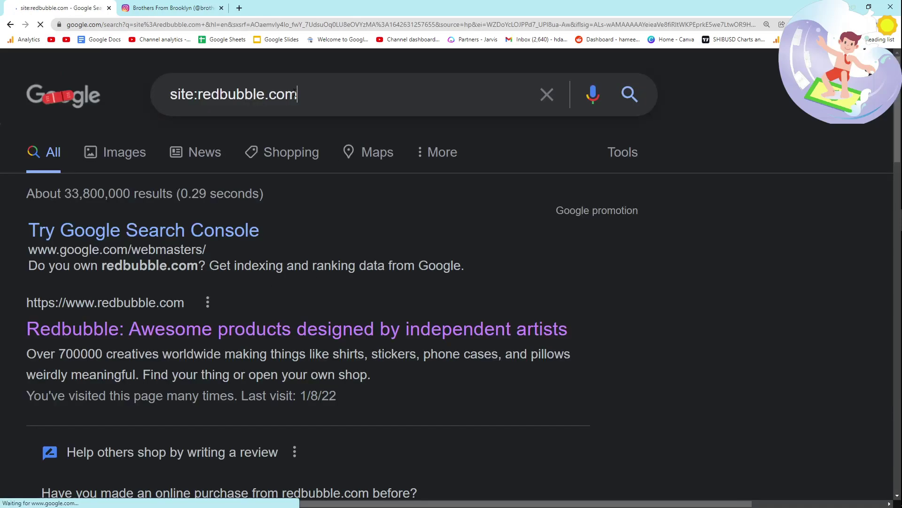
pyautogui.doubleClick(295, 95)
pyautogui.click(346, 95)
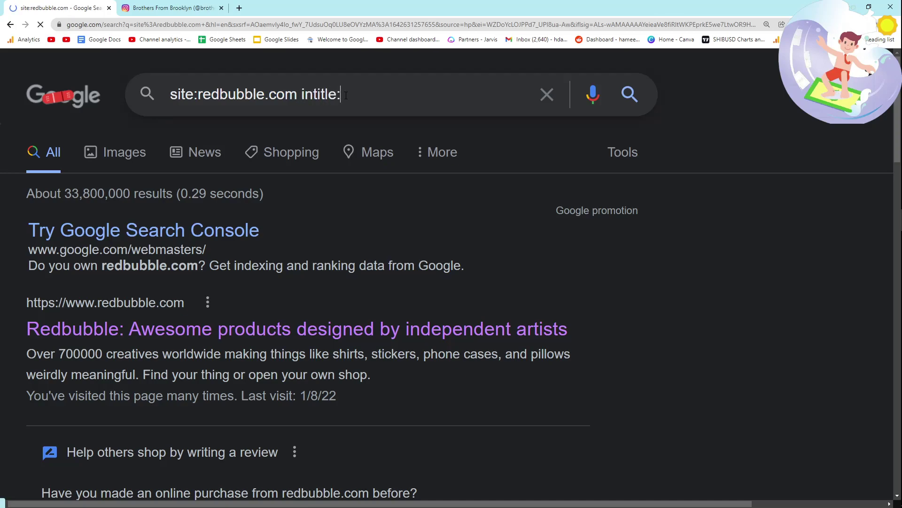
pyautogui.press('Return')
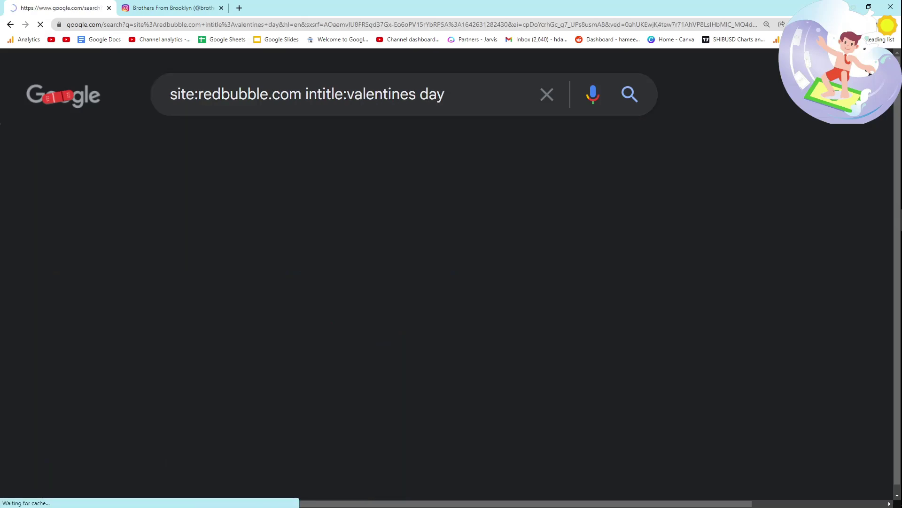
# - Narrow the query to inurl:/shop/ pages, briefly trying -people, and rerun it
pyautogui.moveTo(446, 94); pyautogui.dragTo(103, 92)
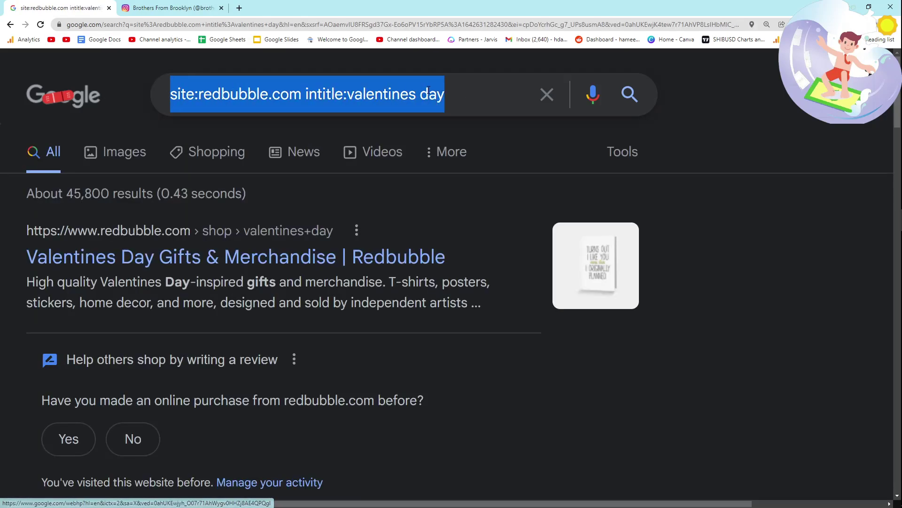
pyautogui.click(452, 87)
pyautogui.click(2, 228)
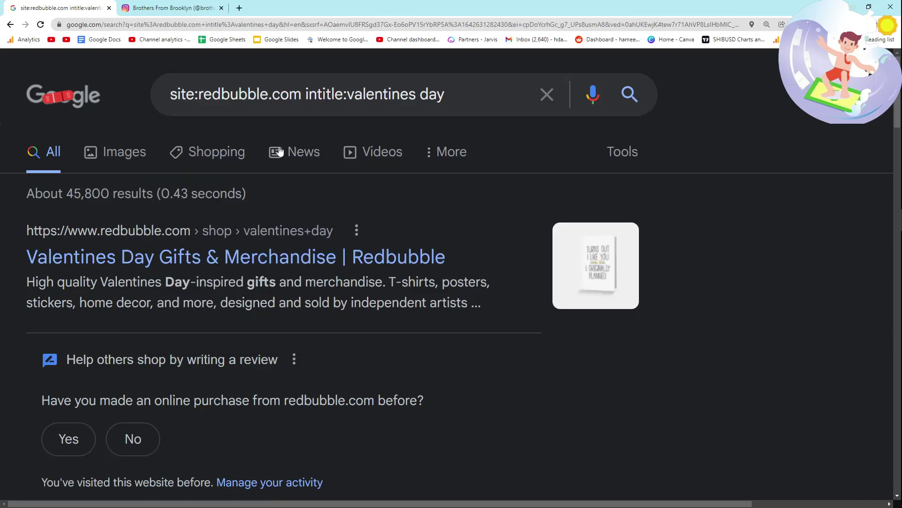
pyautogui.moveTo(302, 94); pyautogui.dragTo(167, 92)
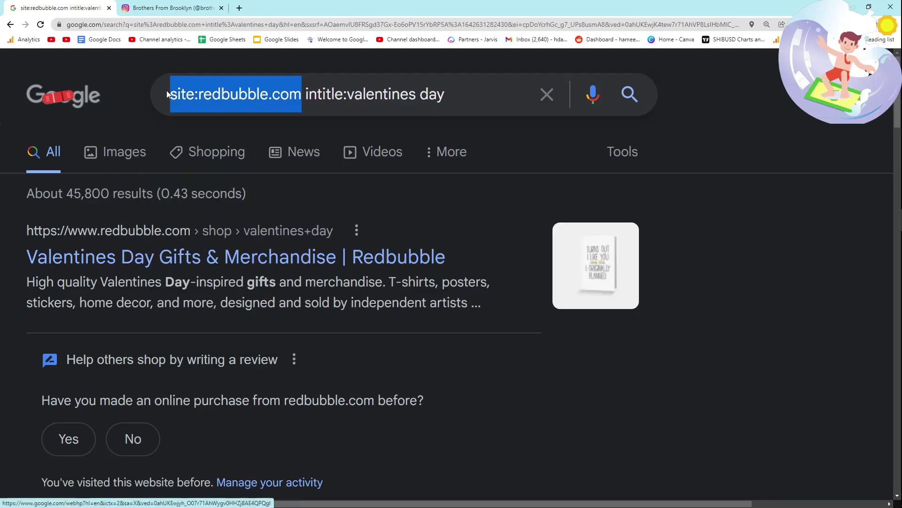
pyautogui.moveTo(463, 95); pyautogui.dragTo(350, 93)
pyautogui.click(473, 93)
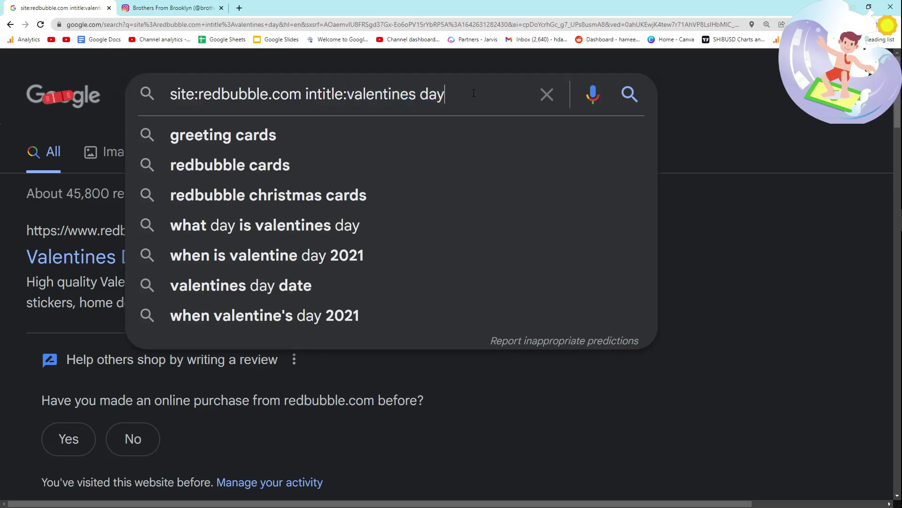
pyautogui.write('inurl:')
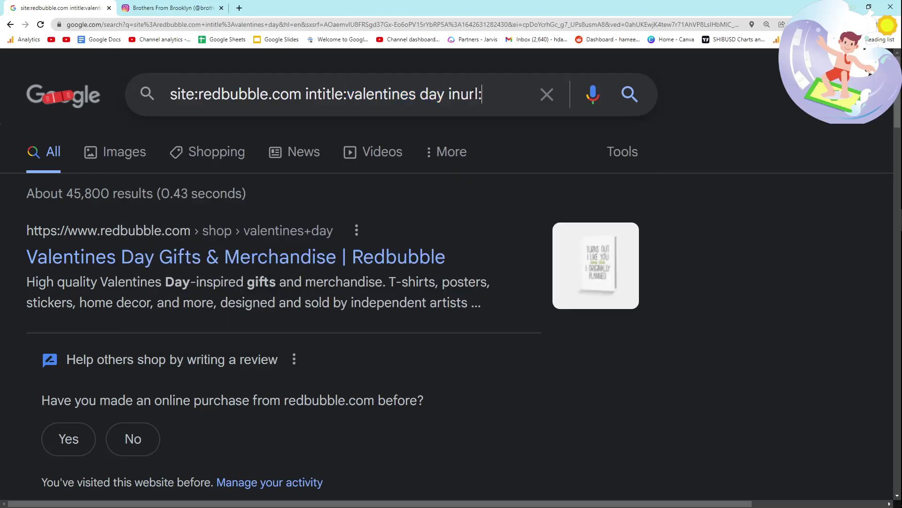
pyautogui.write('/shop/ -people')
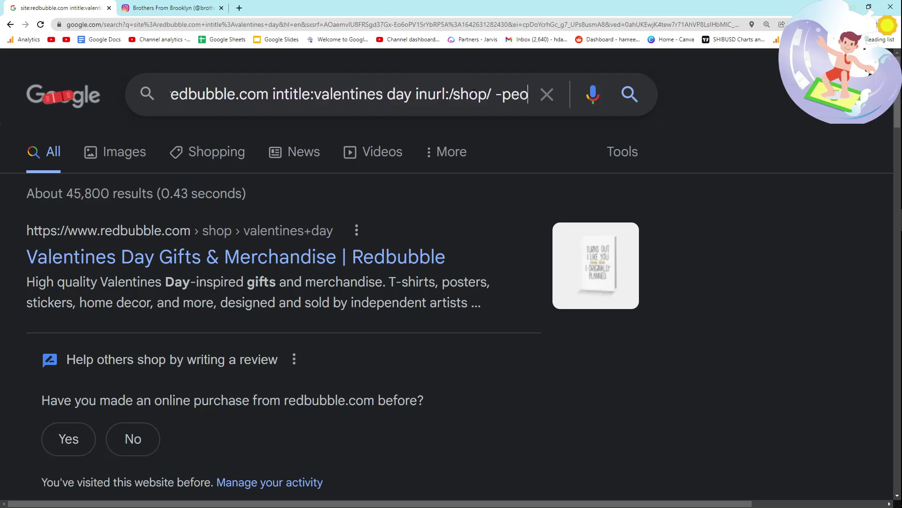
pyautogui.press('Return')
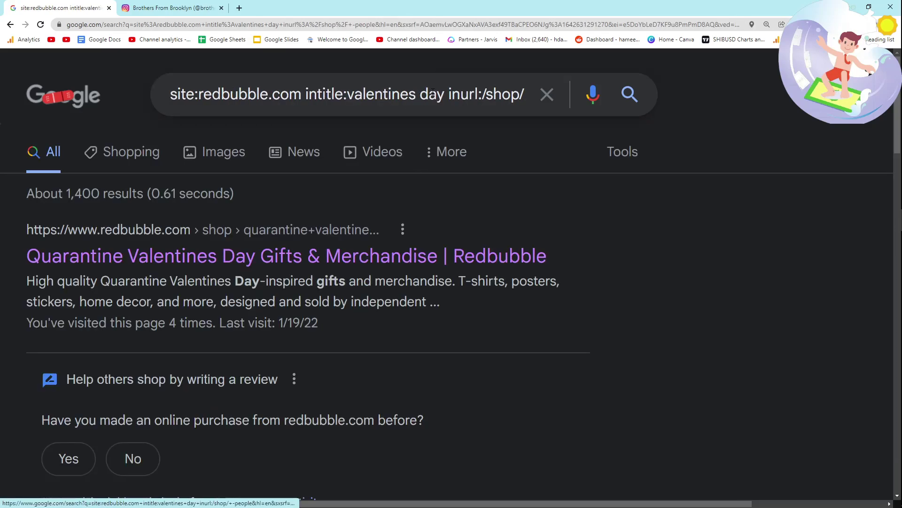
pyautogui.moveTo(488, 94); pyautogui.dragTo(620, 98)
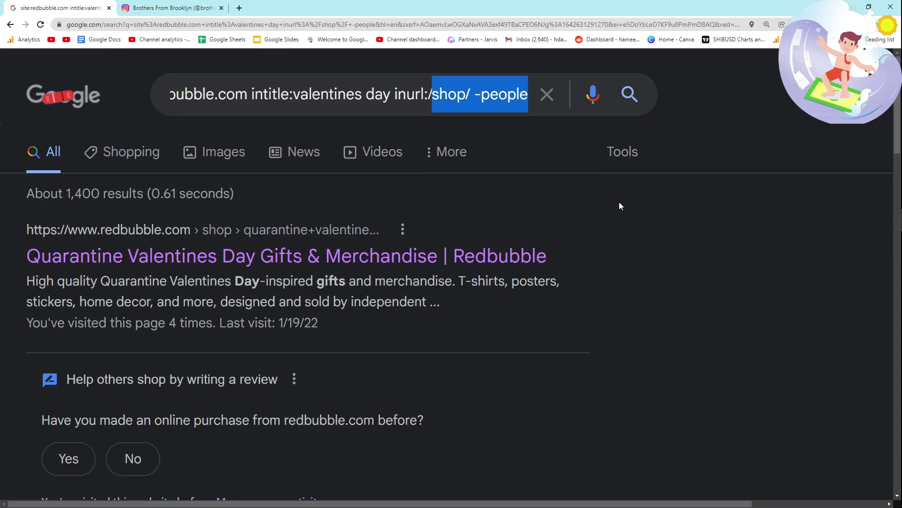
pyautogui.write('shop/')
pyautogui.press('Return')
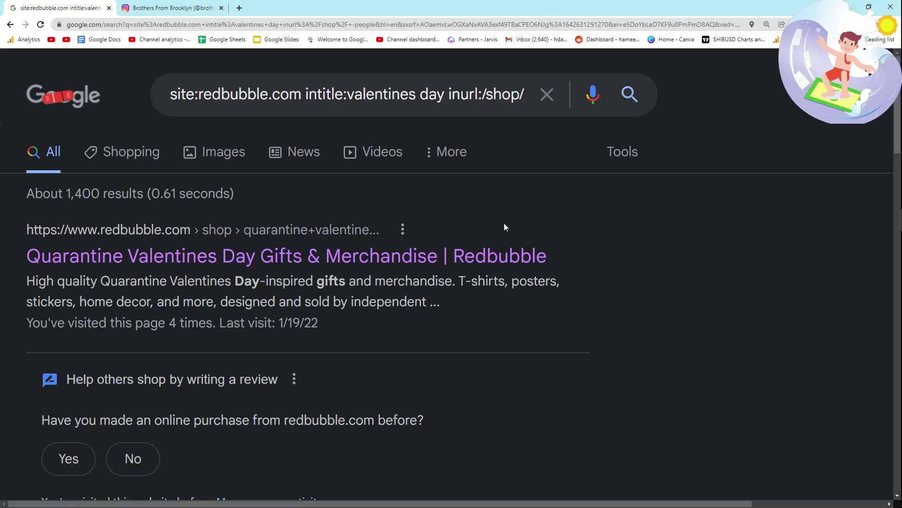
# - Open the Quarantine Valentines Day result and search Redbubble for 'valentines day' (601,694 results)
pyautogui.click(371, 255)
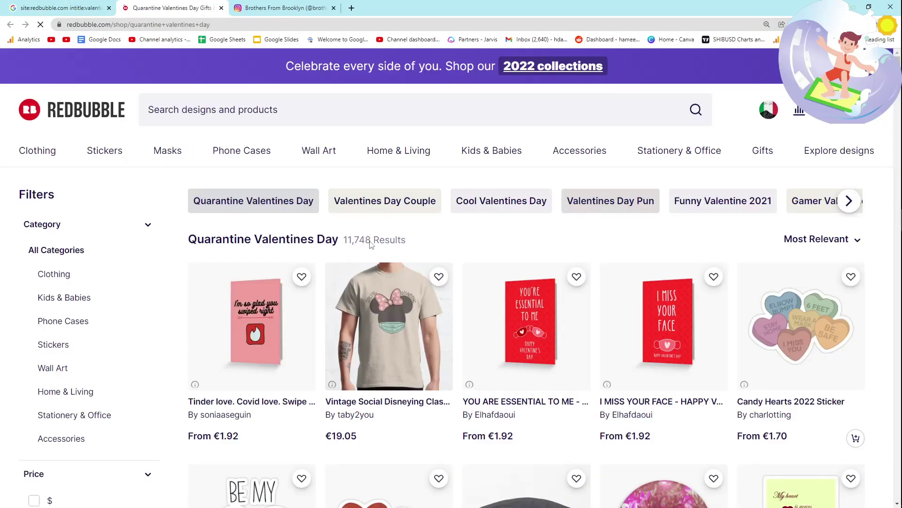
pyautogui.tripleClick(250, 237)
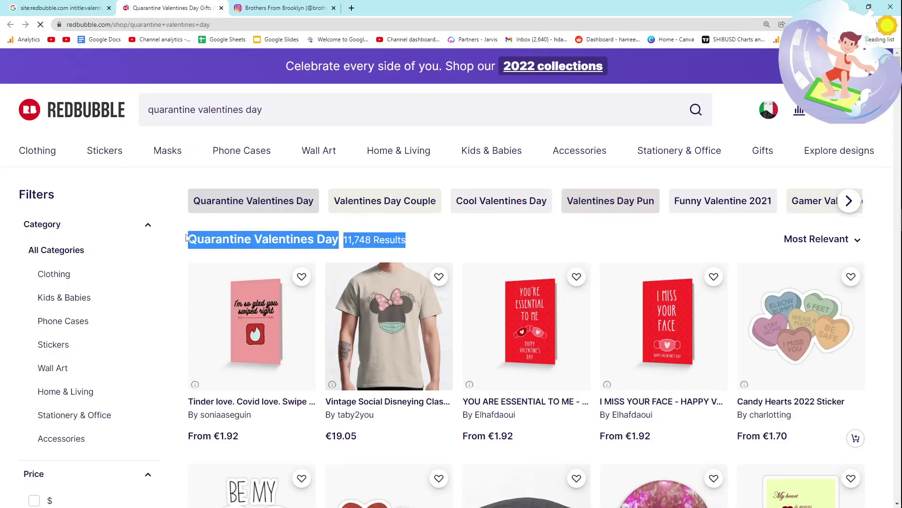
pyautogui.click(436, 241)
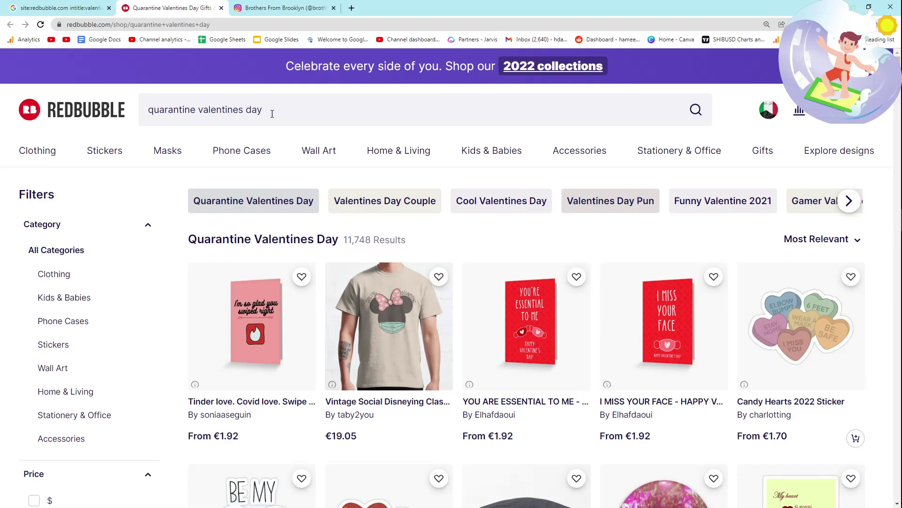
pyautogui.doubleClick(198, 110)
pyautogui.press('BackSpace')
pyautogui.press('Return')
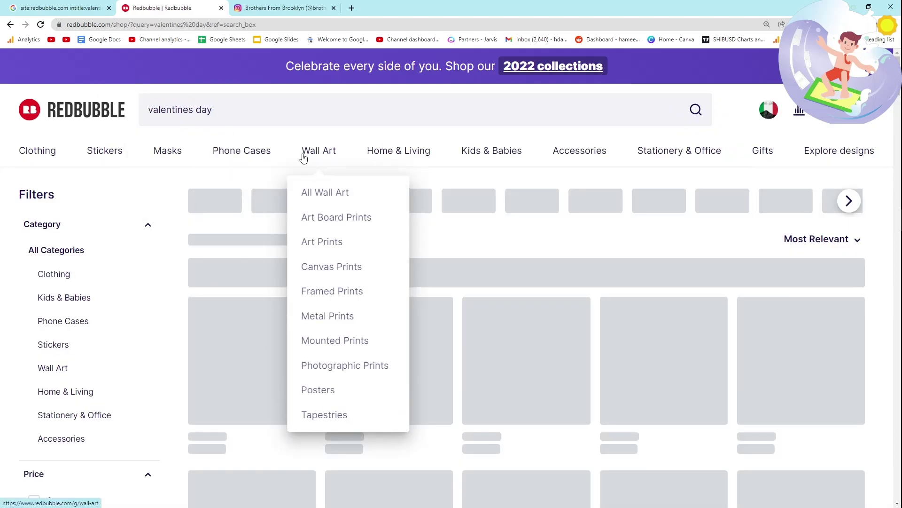
pyautogui.moveTo(282, 169)
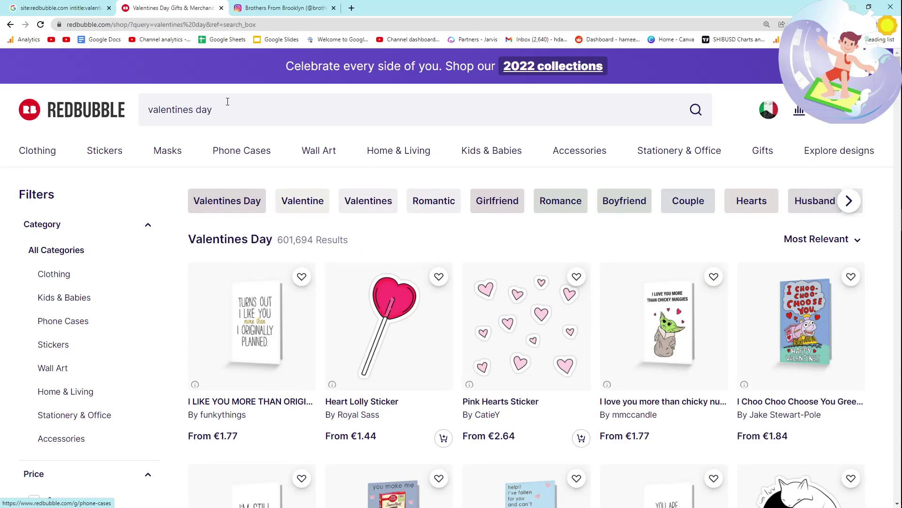
# - Search Redbubble for 'Quarantine Valentines Day', noting 15,713 results, then return to Google
pyautogui.tripleClick(227, 102)
pyautogui.write('Quarantine Valentines Day11,748 Results')
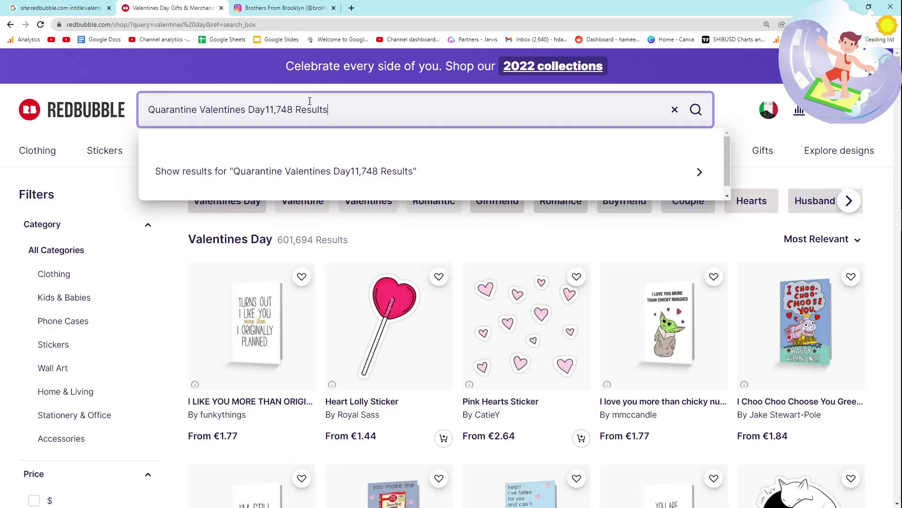
pyautogui.hotkey('shift', 'End')
pyautogui.press('Delete')
pyautogui.press('Return')
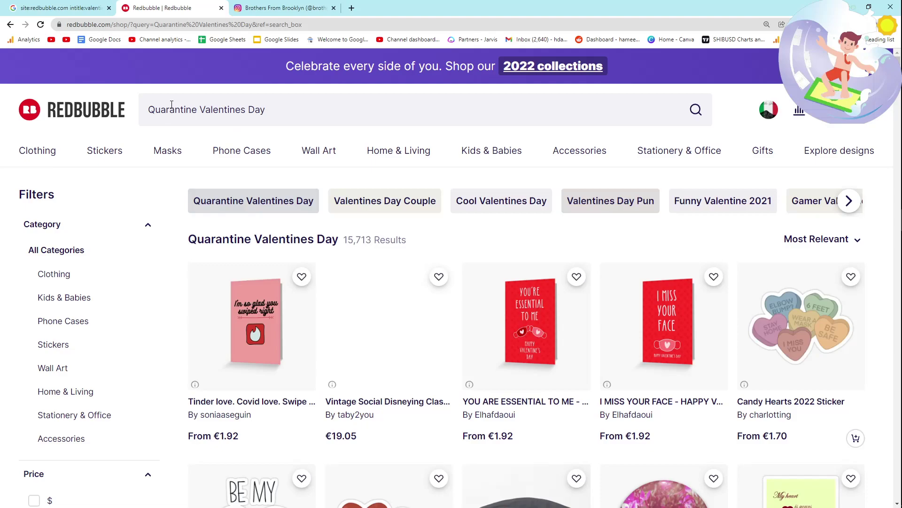
pyautogui.doubleClick(172, 105)
pyautogui.click(418, 252)
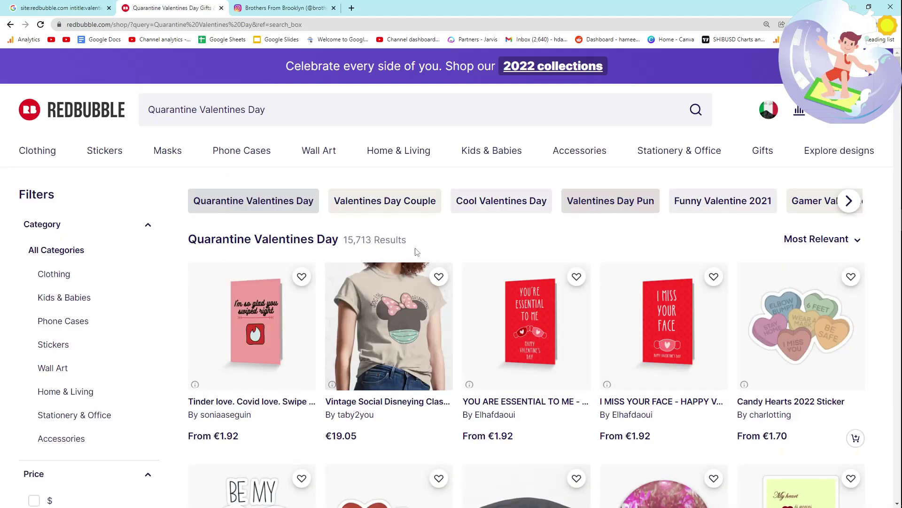
pyautogui.moveTo(419, 237); pyautogui.dragTo(354, 237)
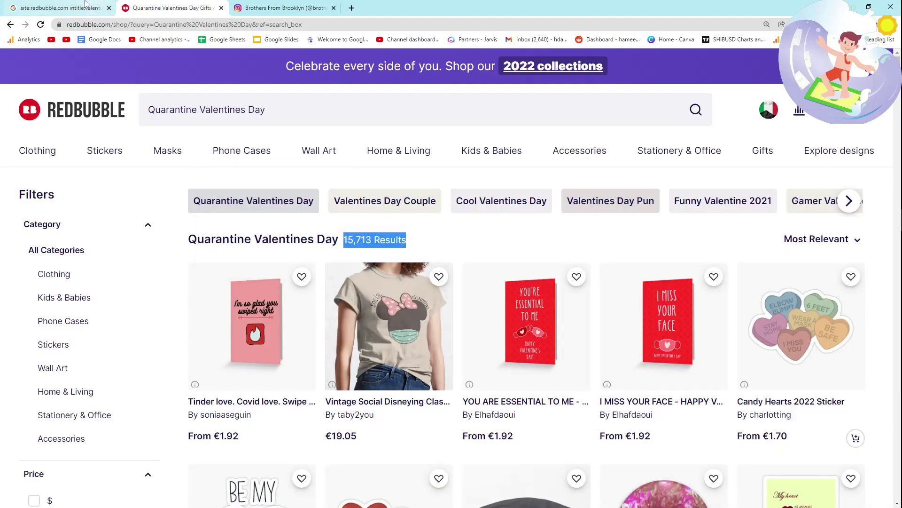
pyautogui.click(61, 8)
pyautogui.scroll(-1, 202, 216)
# - Open the 1st Valentines Day result and note its 2,021 results
pyautogui.scroll(-5, 210, 176)
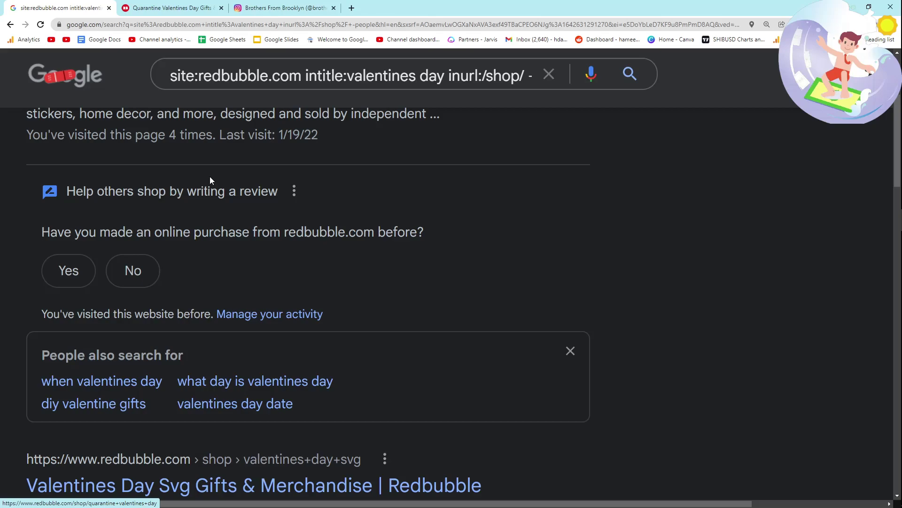
pyautogui.scroll(6, 210, 176)
pyautogui.moveTo(27, 257); pyautogui.dragTo(123, 256)
pyautogui.scroll(-2, 10, 256)
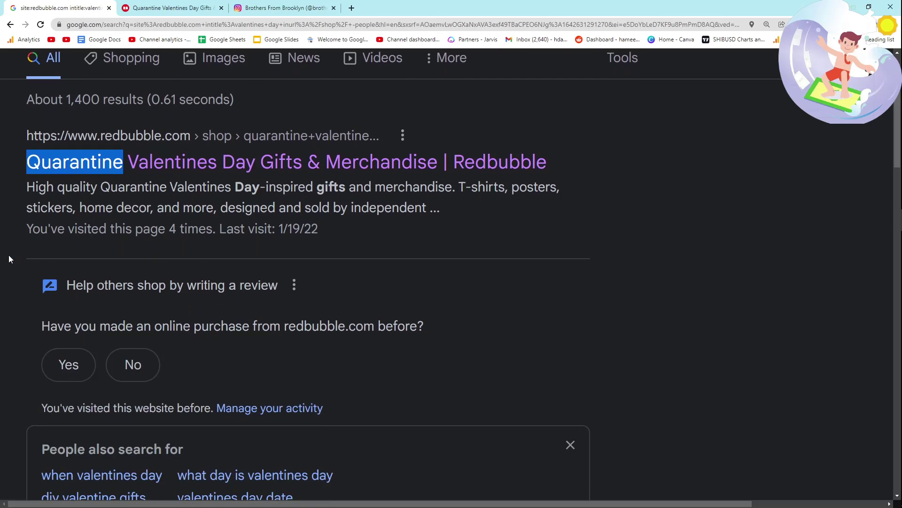
pyautogui.scroll(-1, 10, 254)
pyautogui.scroll(-5, 9, 256)
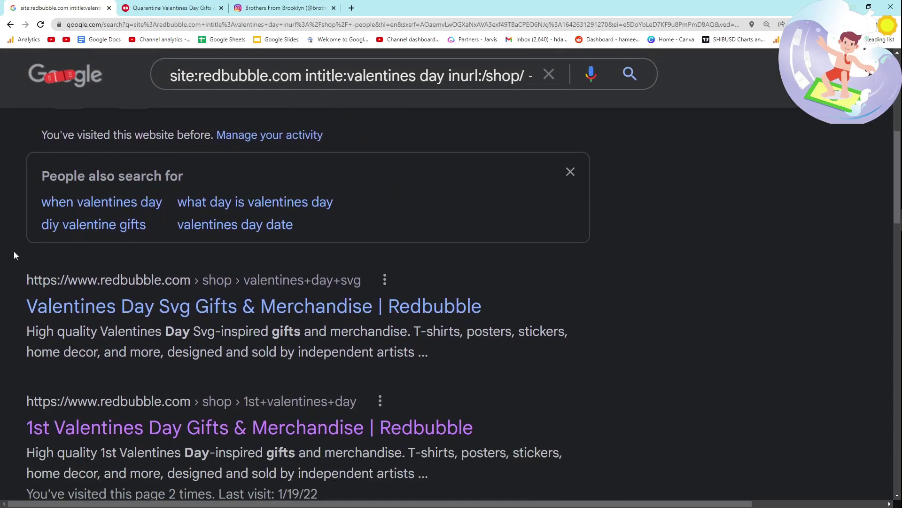
pyautogui.middleClick(123, 314)
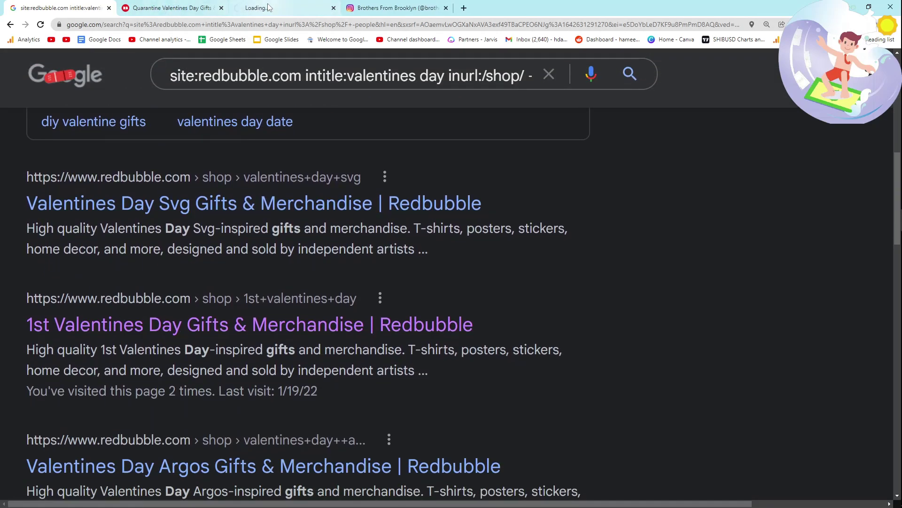
pyautogui.click(149, 8)
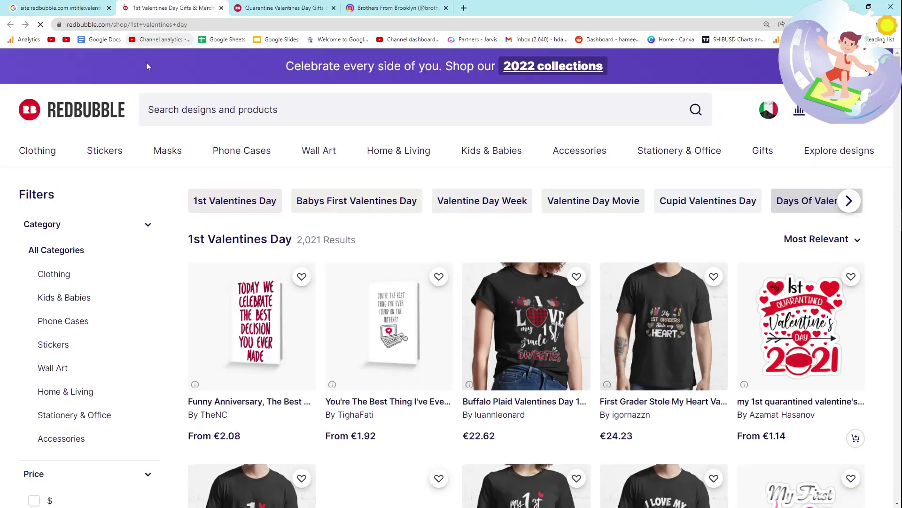
pyautogui.moveTo(366, 241); pyautogui.dragTo(309, 240)
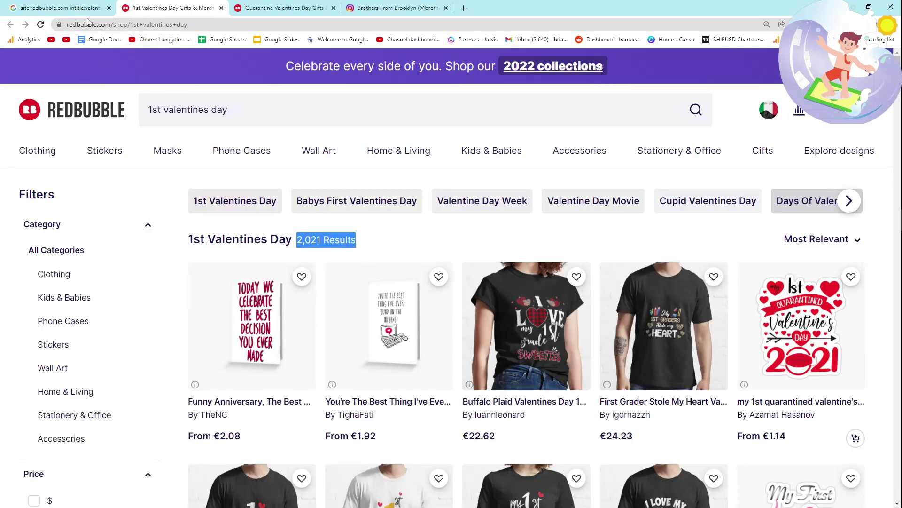
pyautogui.click(71, 8)
# - Open the Fuck Valentines Day result as the second tab and check its 783 results
pyautogui.scroll(-5, 306, 282)
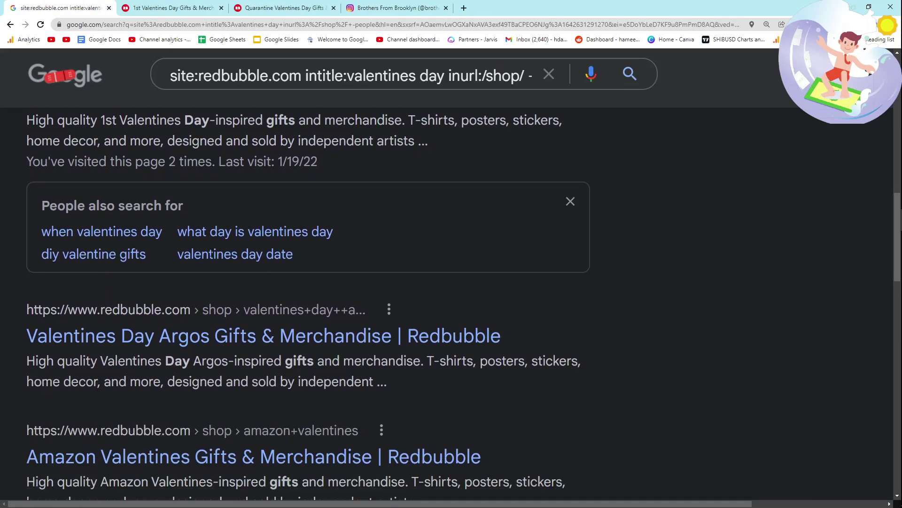
pyautogui.scroll(-5, 210, 253)
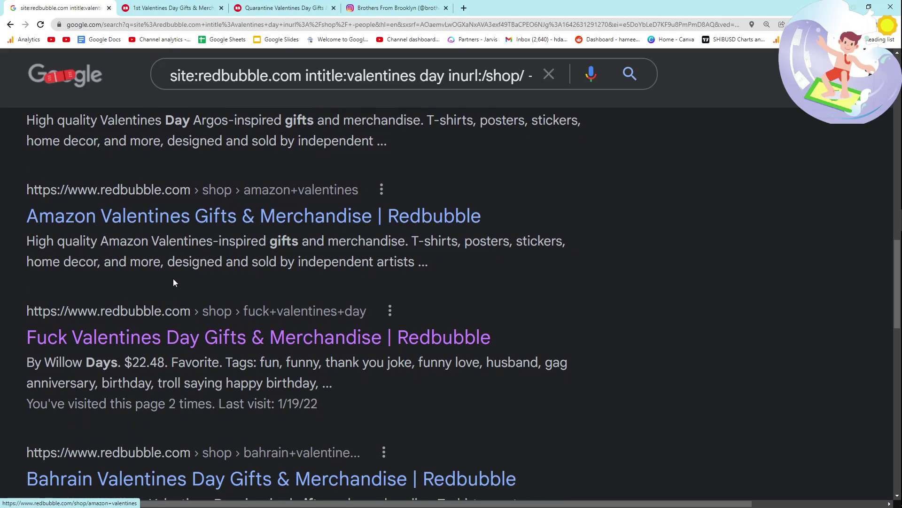
pyautogui.middleClick(157, 344)
pyautogui.moveTo(407, 7); pyautogui.dragTo(177, 3)
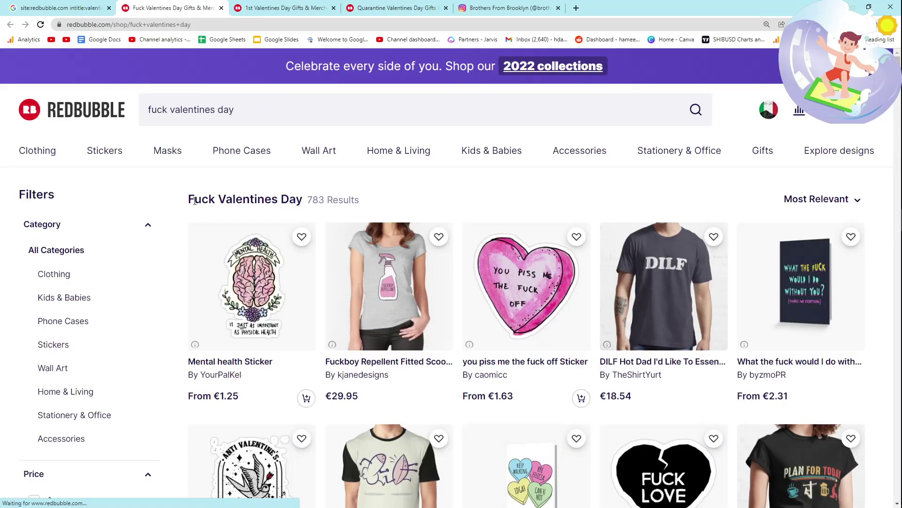
pyautogui.moveTo(195, 201); pyautogui.dragTo(310, 201)
pyautogui.hotkey('ctrl', 'c')
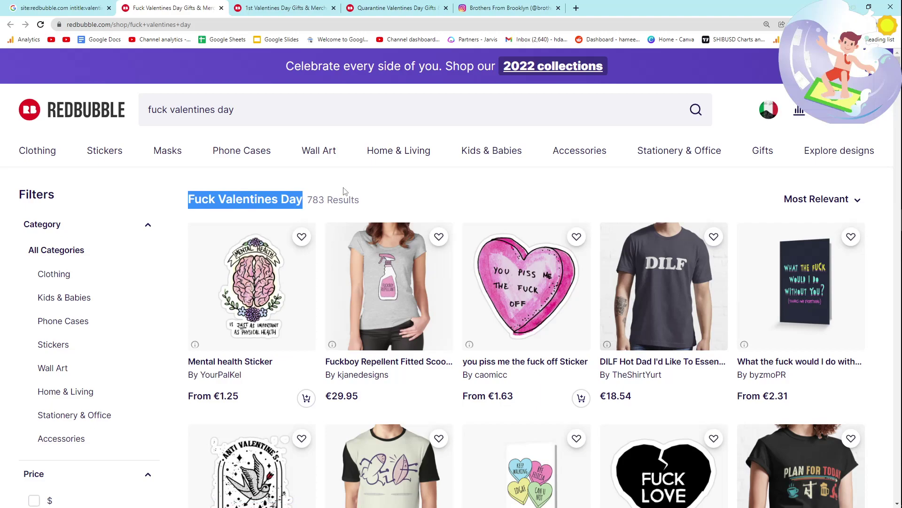
pyautogui.click(353, 181)
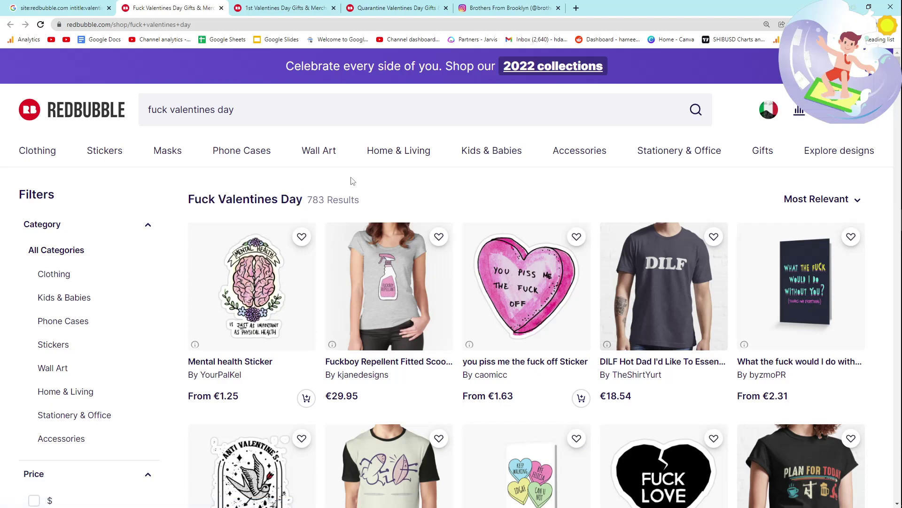
pyautogui.click(300, 7)
pyautogui.click(265, 23)
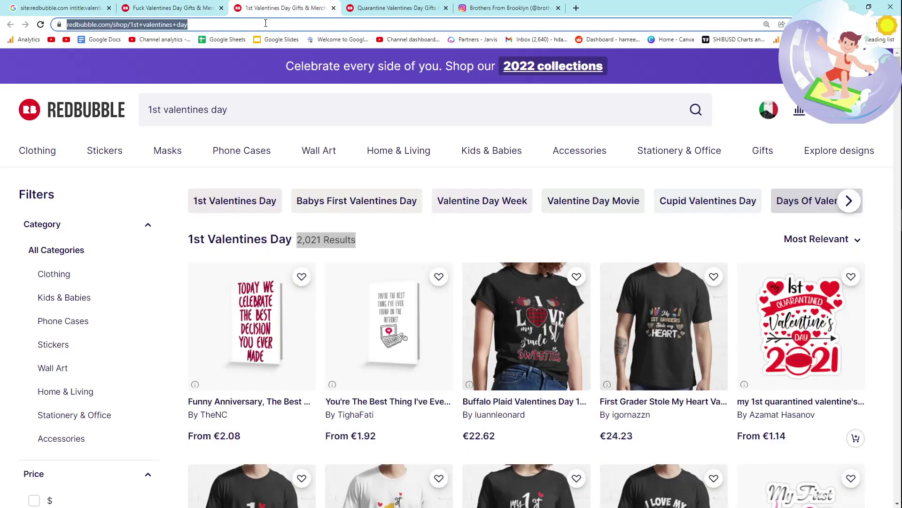
# - Find and open the Ahrefs Free Keyword Generator through Google
pyautogui.write('google.com')
pyautogui.press('Return')
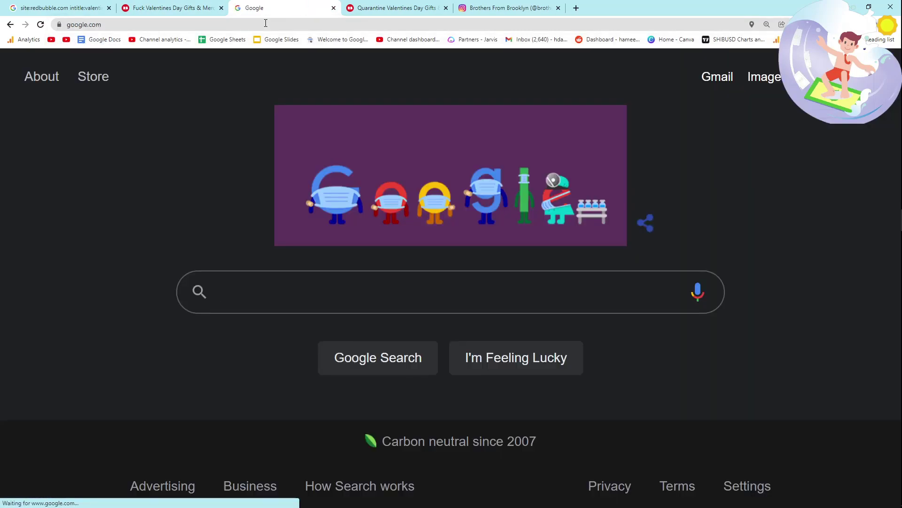
pyautogui.write('ahrefs keyword generator')
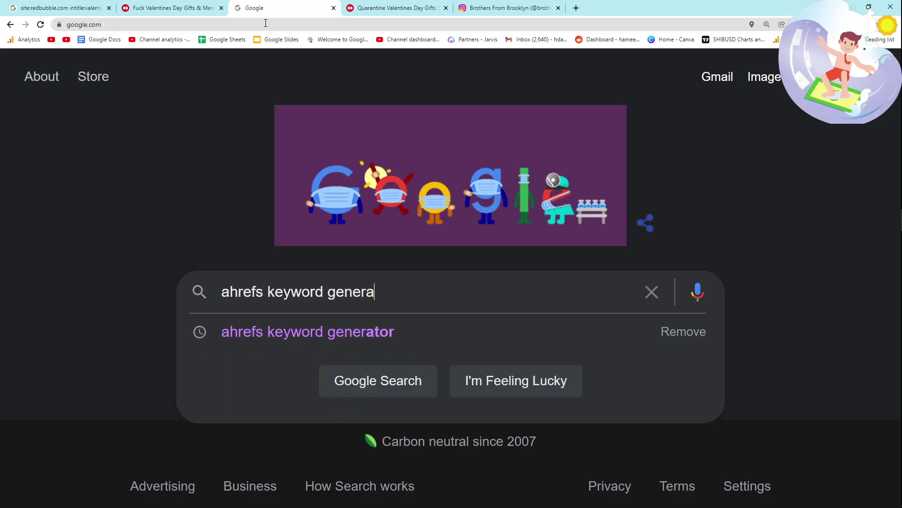
pyautogui.press('Return')
pyautogui.click(280, 255)
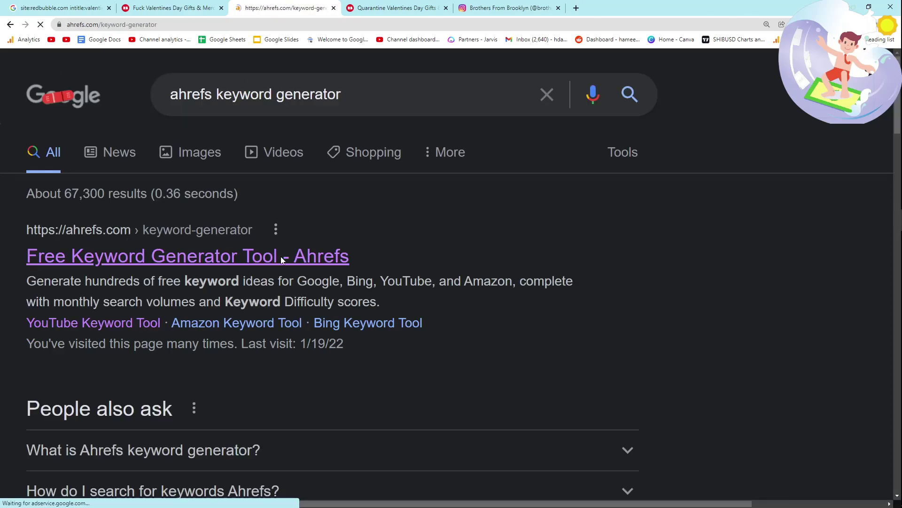
# - Generate keyword ideas for 'Fuck Valentines Day', passing the reCAPTCHA check
pyautogui.click(241, 308)
pyautogui.hotkey('ctrl', 'v')
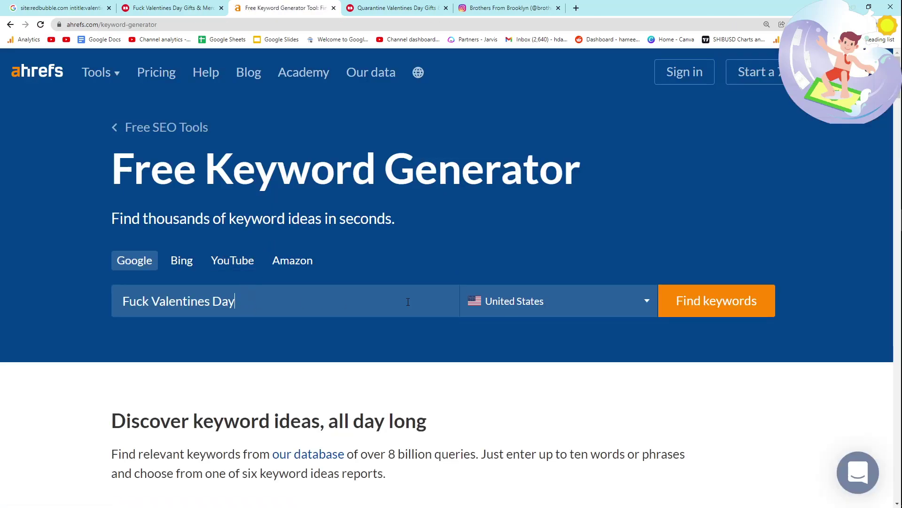
pyautogui.click(701, 301)
pyautogui.click(587, 257)
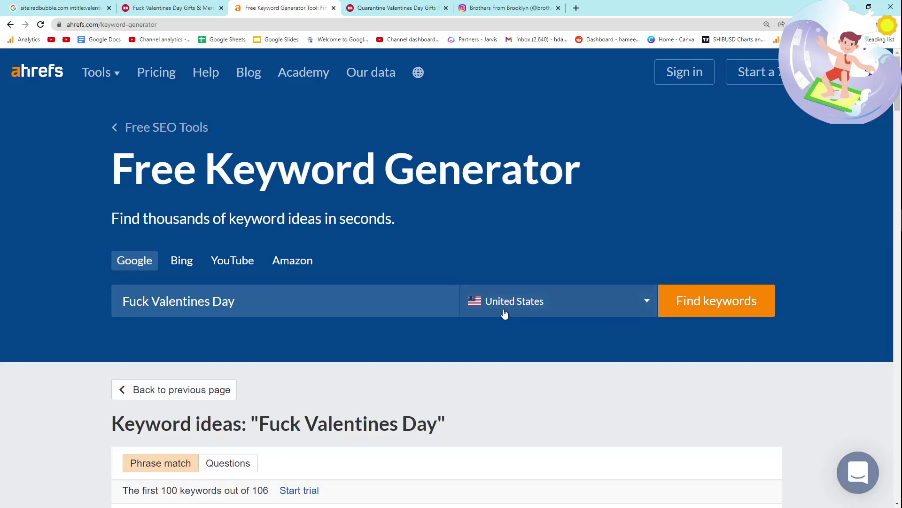
pyautogui.scroll(-2, 473, 303)
# - Find 'shirt' then 'card' keywords and copy the 'i love you every single day card' phrase
pyautogui.hotkey('ctrl', 'f')
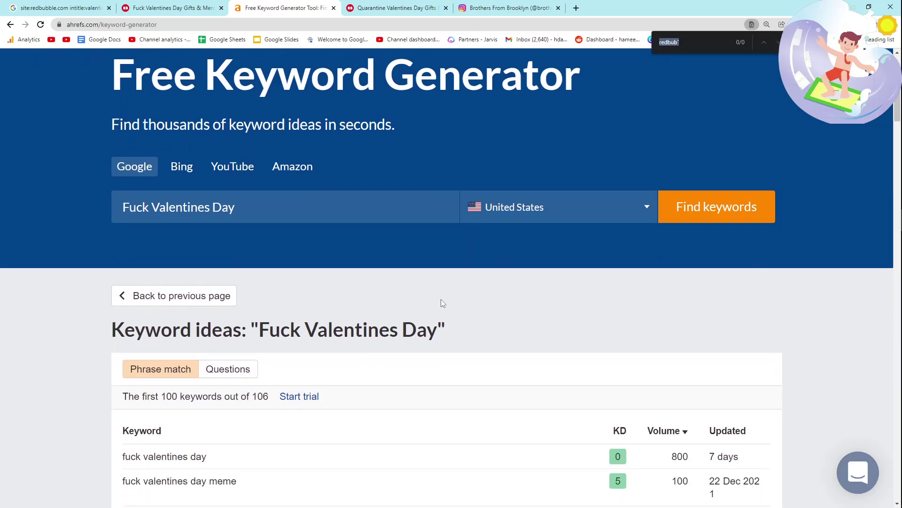
pyautogui.write('shirt')
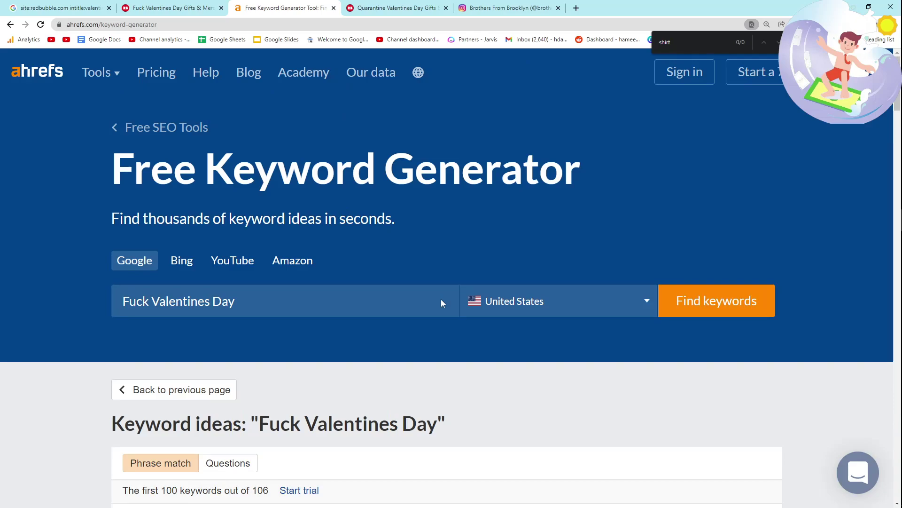
pyautogui.press('BackSpace')
pyautogui.press('BackSpace')
pyautogui.press('BackSpace')
pyautogui.press('BackSpace')
pyautogui.press('BackSpace')
pyautogui.write('card')
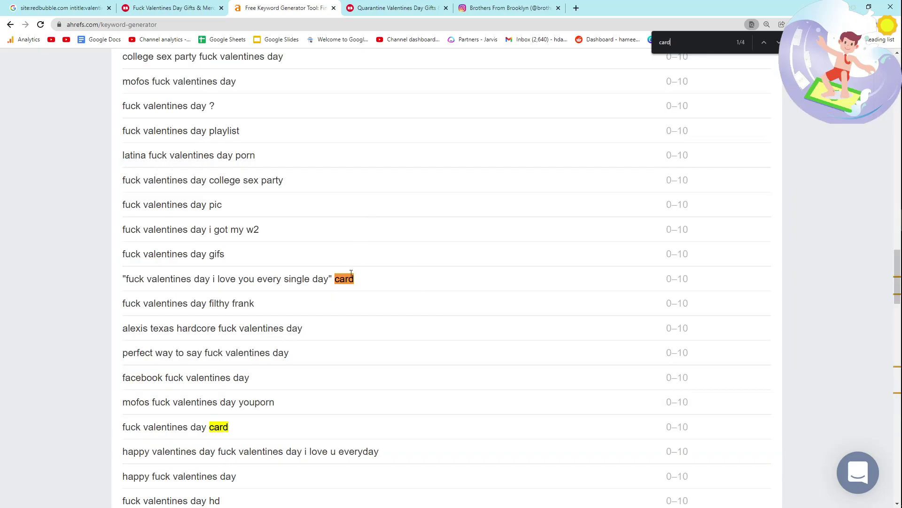
pyautogui.moveTo(372, 279); pyautogui.dragTo(135, 278)
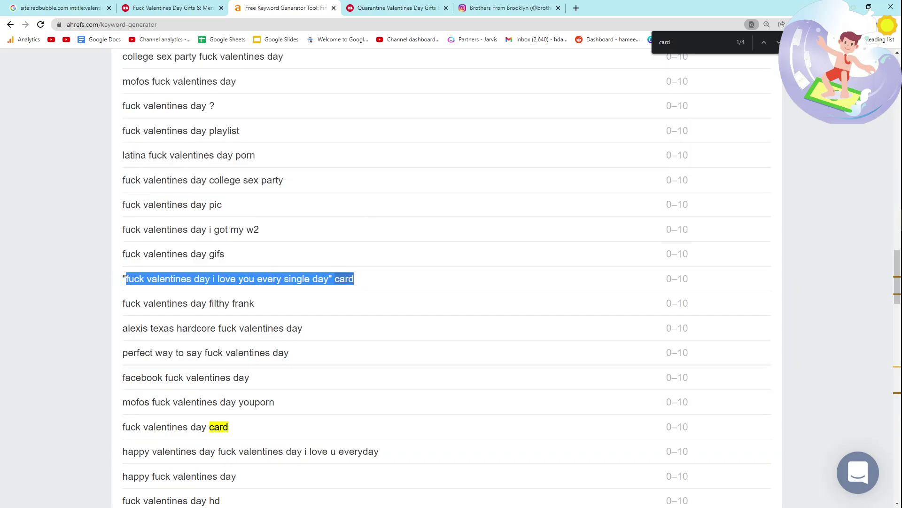
pyautogui.scroll(12, 223, 291)
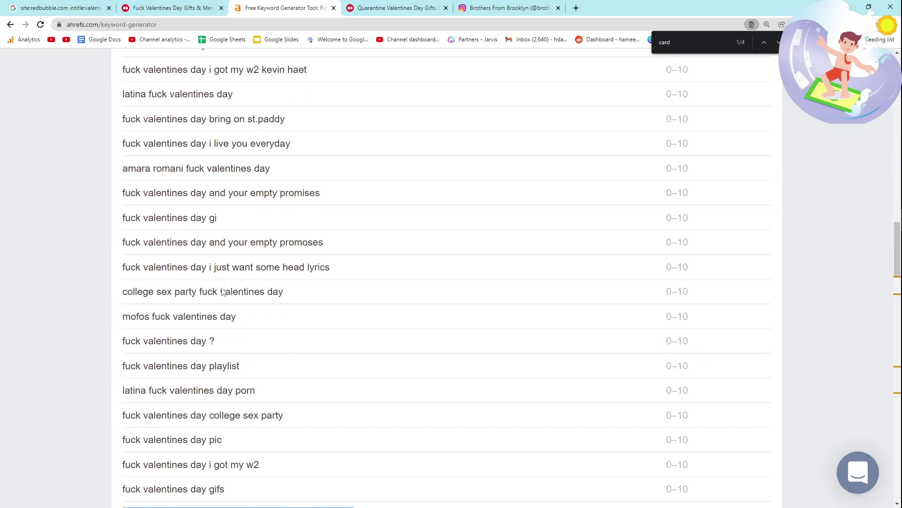
pyautogui.scroll(5, 223, 293)
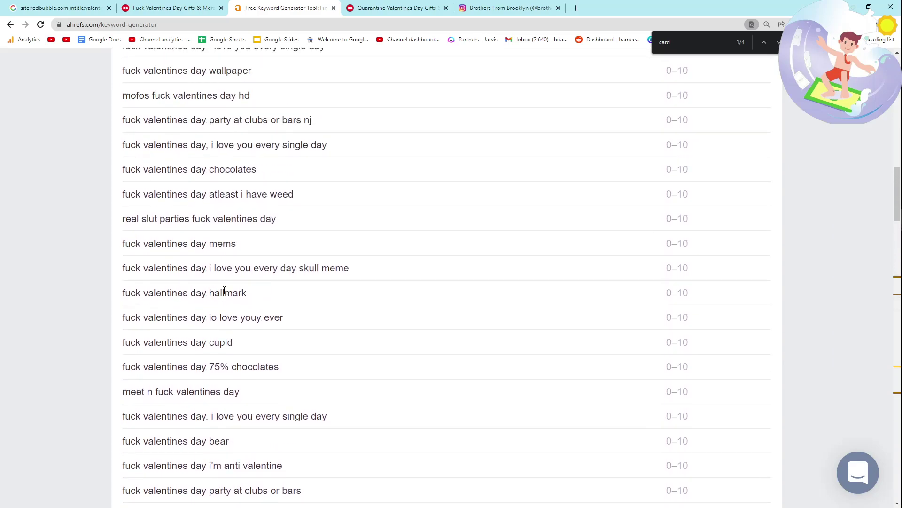
pyautogui.scroll(10, 217, 154)
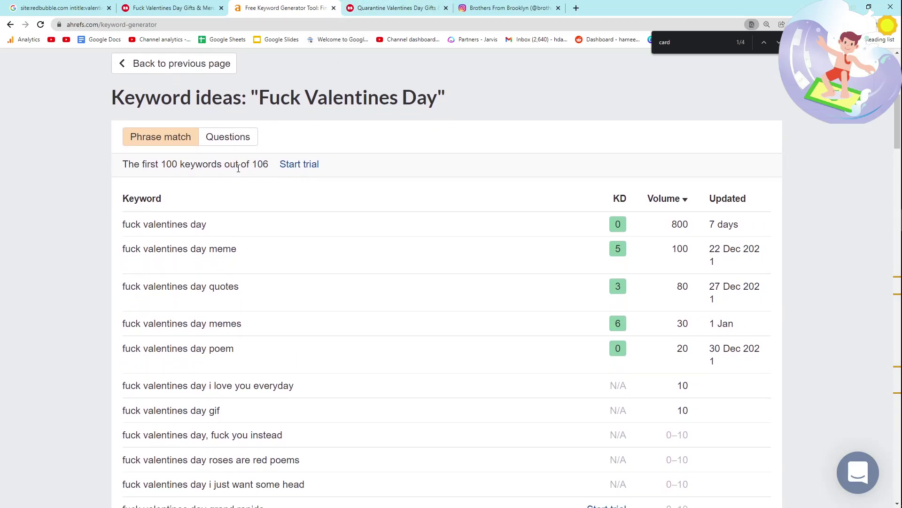
# - Search Google for the copied card keyword with its quote marks removed
pyautogui.click(389, 5)
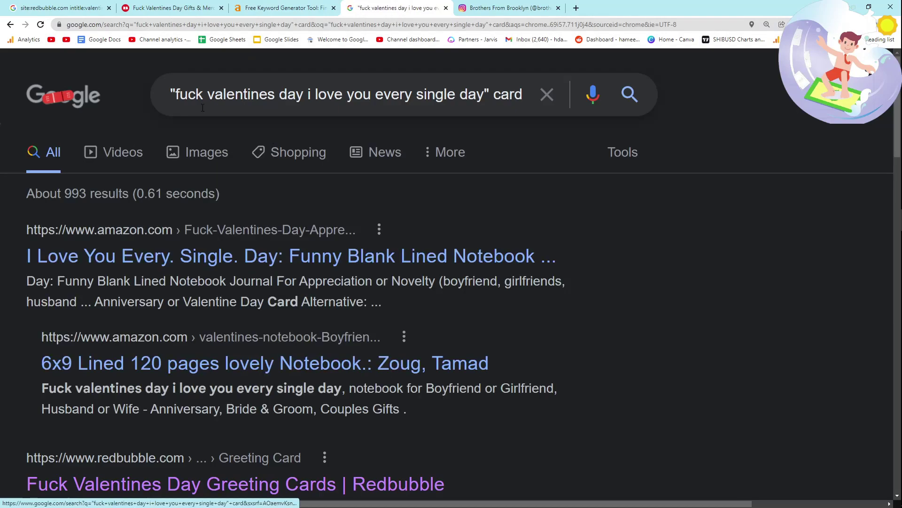
pyautogui.click(344, 95)
pyautogui.press('Home')
pyautogui.press('Delete')
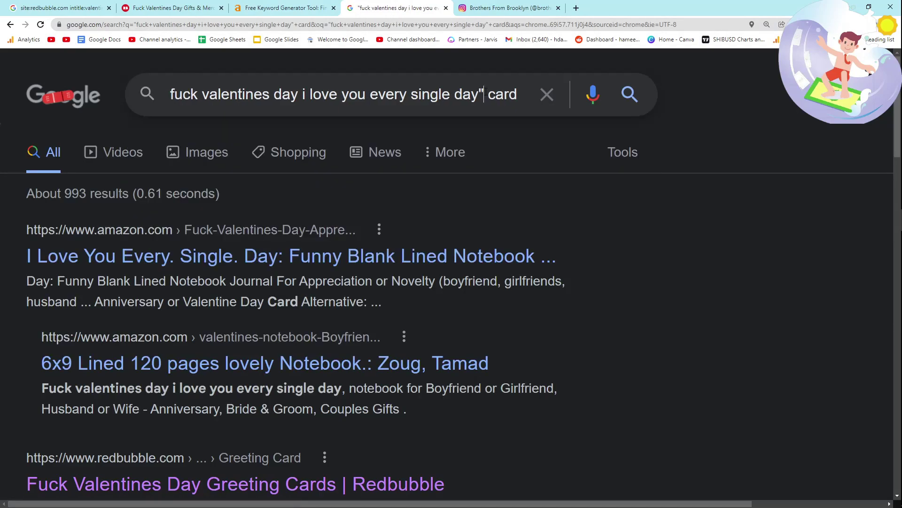
pyautogui.press('BackSpace')
pyautogui.press('Return')
# - Locate and open the Redbubble greeting cards result
pyautogui.hotkey('ctrl', 'f')
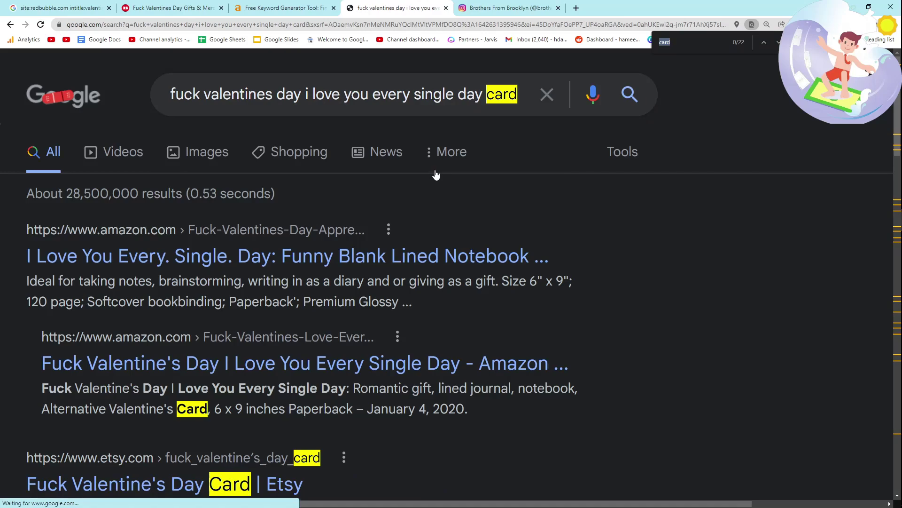
pyautogui.write('erdb')
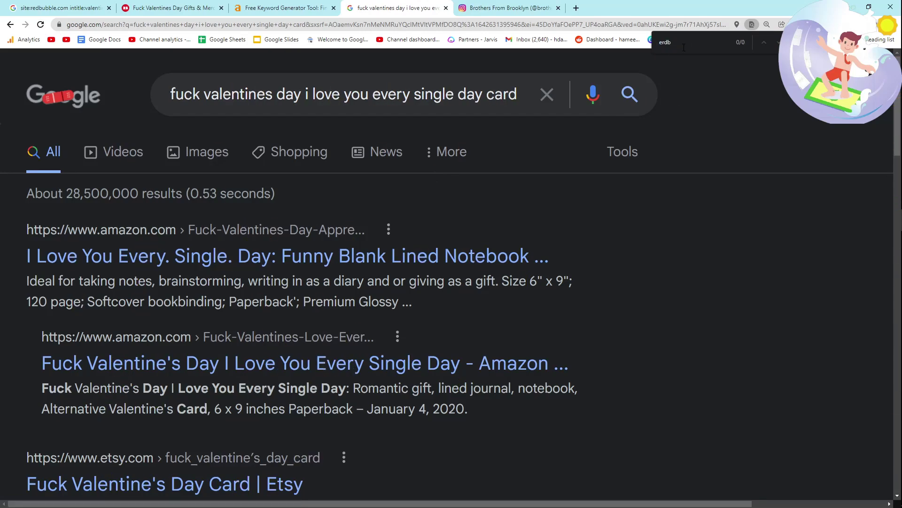
pyautogui.write('redbub')
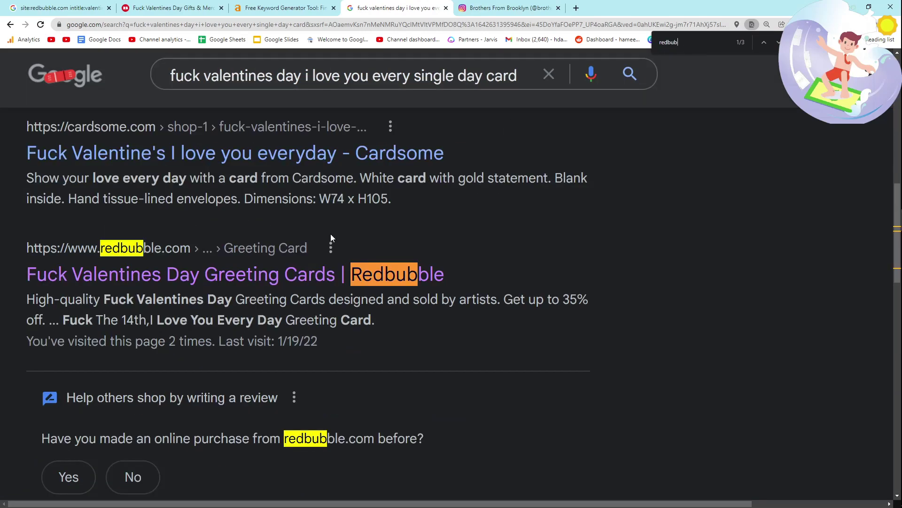
pyautogui.click(291, 275)
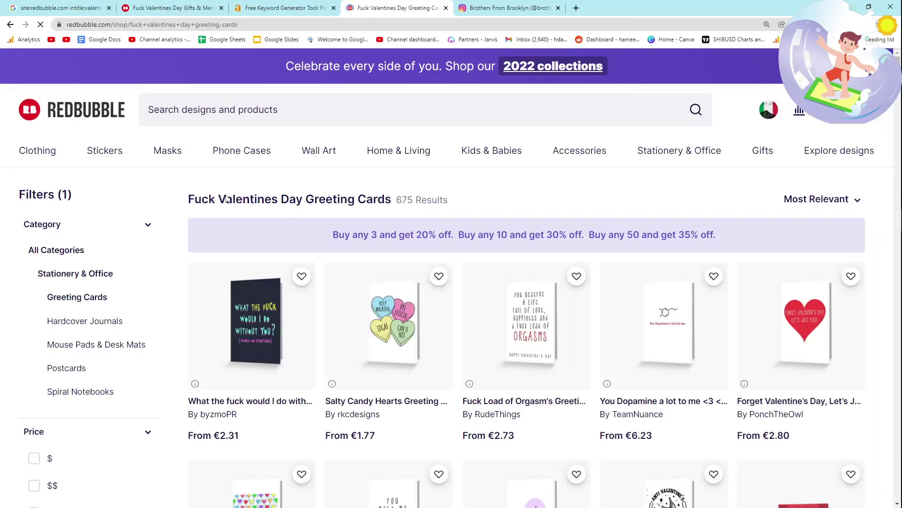
# - Note the 675 greeting card results and open the Cowboy Valentines Day result from Google
pyautogui.moveTo(227, 199); pyautogui.dragTo(201, 194)
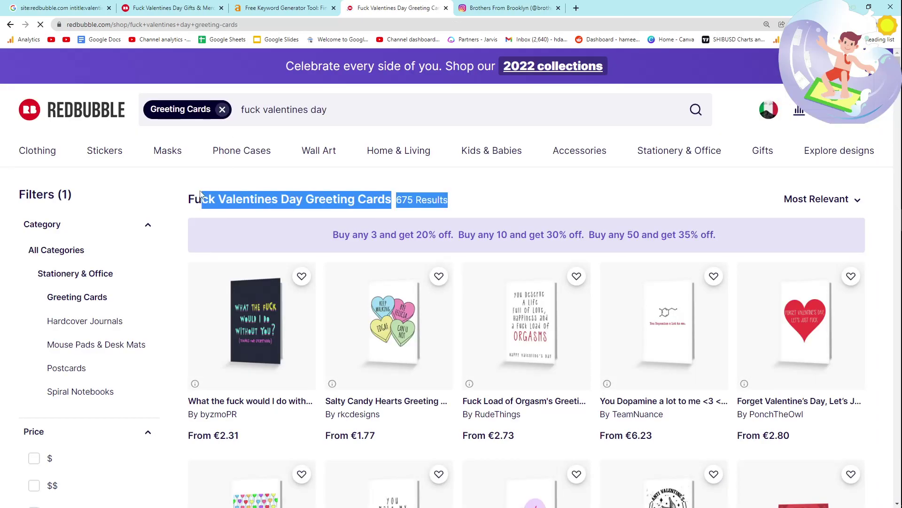
pyautogui.click(71, 5)
pyautogui.scroll(-5, 210, 207)
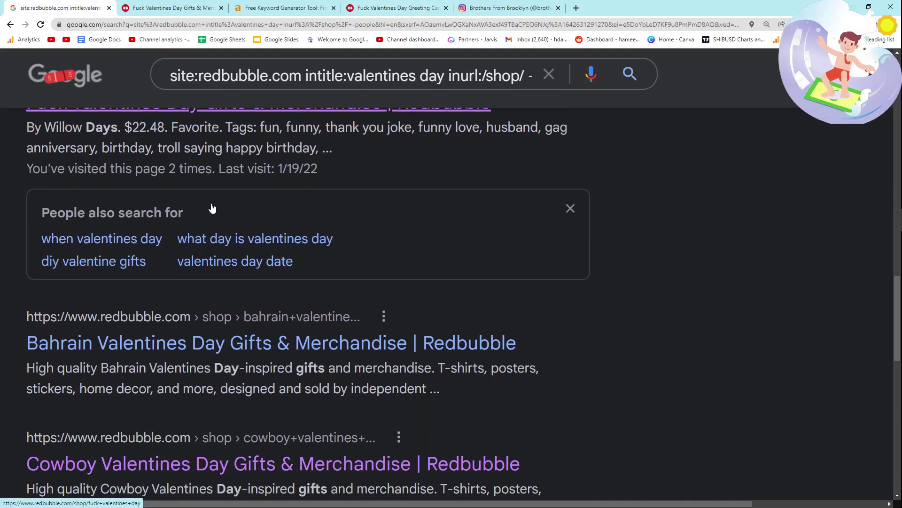
pyautogui.scroll(-2, 189, 229)
pyautogui.keyDown('ctrl'); pyautogui.click(155, 322); pyautogui.keyUp('ctrl')
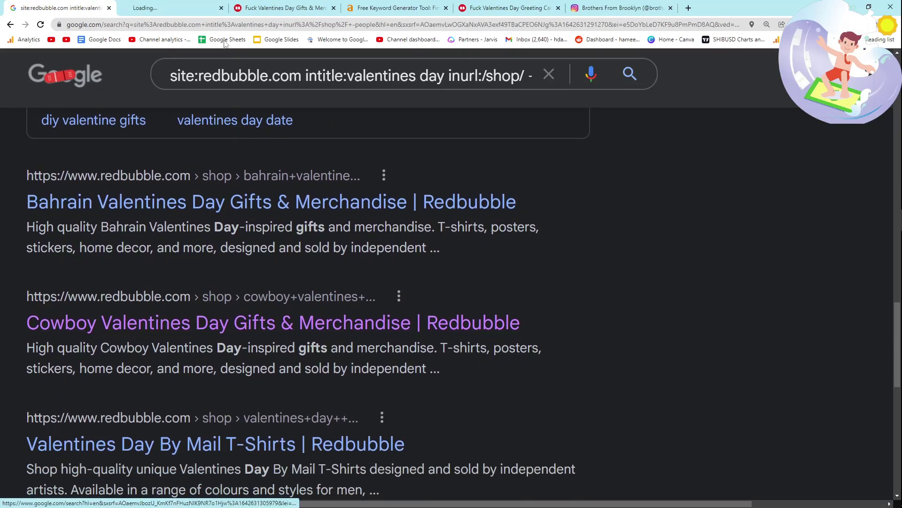
pyautogui.click(183, 5)
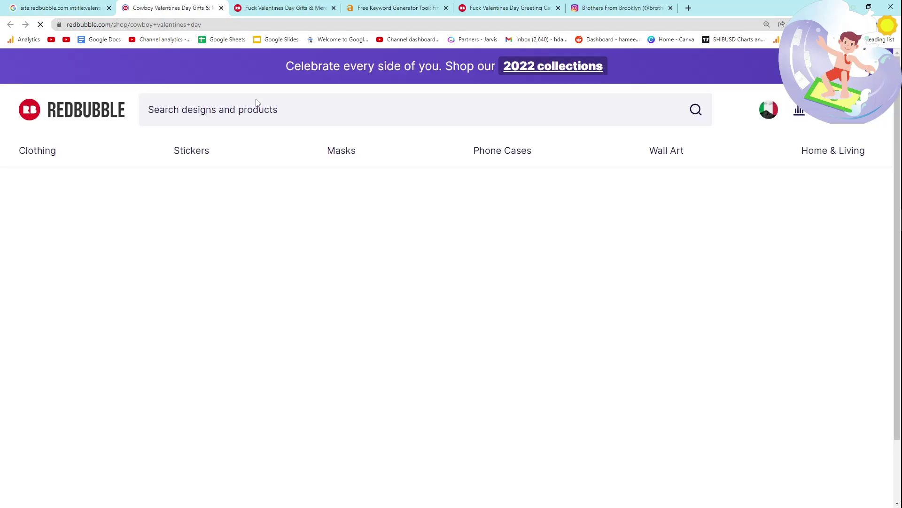
# - Highlight the Cowboy Valentines Day heading, then select the greeting cards tab's address
pyautogui.moveTo(324, 201); pyautogui.dragTo(262, 201)
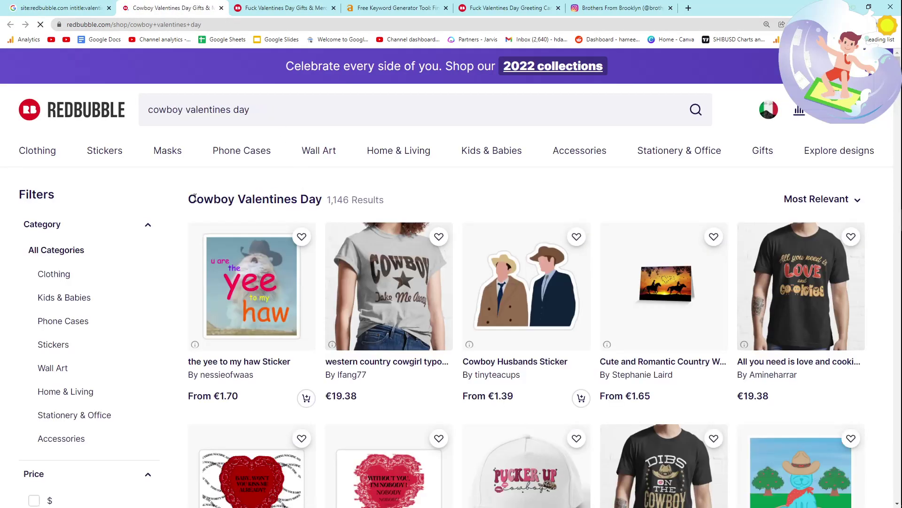
pyautogui.moveTo(188, 199); pyautogui.dragTo(301, 200)
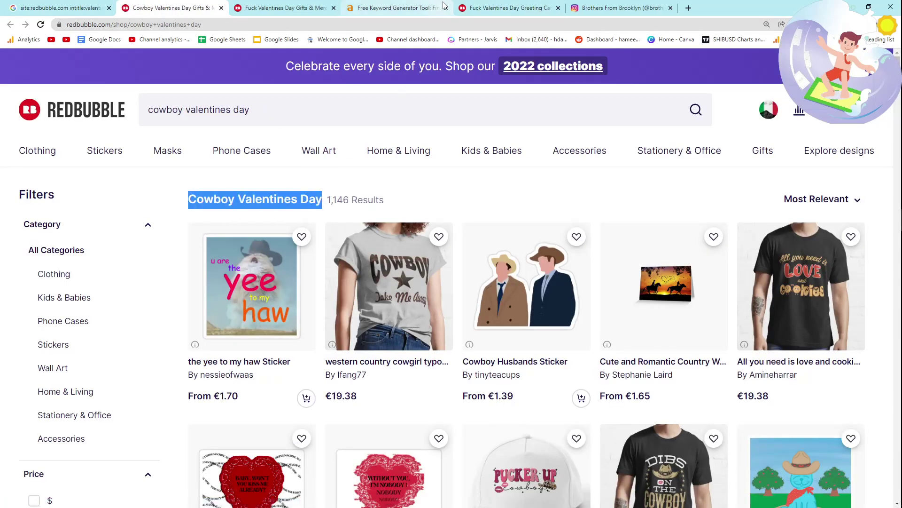
pyautogui.click(508, 8)
pyautogui.click(451, 24)
# - Open Google Trends and search for 'Cowboy Valentines Day'
pyautogui.write('google trends')
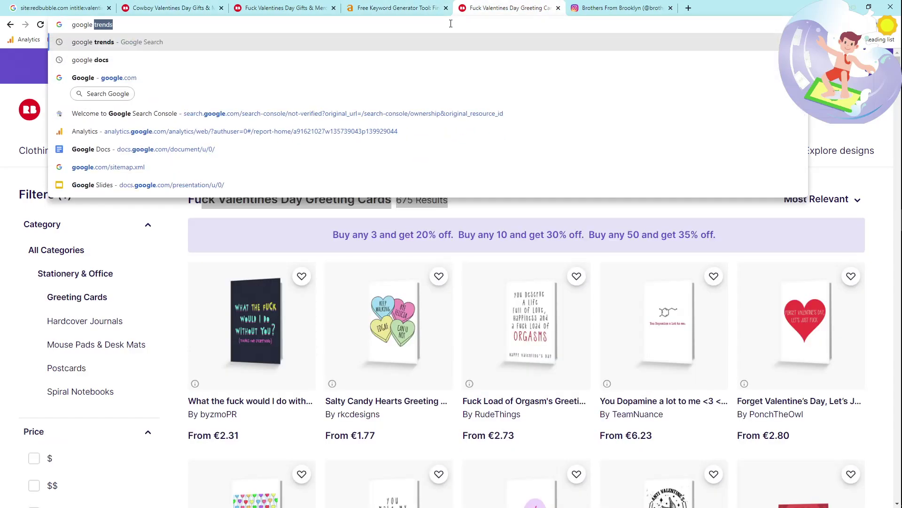
pyautogui.press('Return')
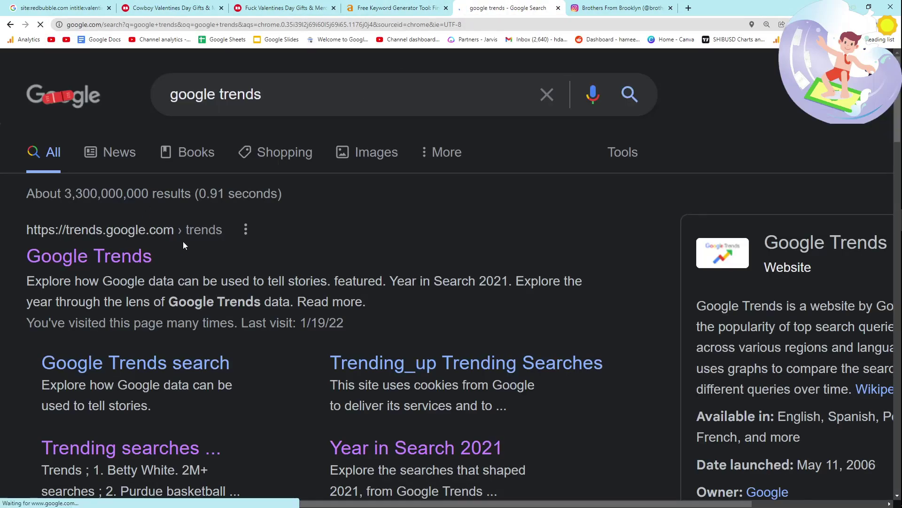
pyautogui.click(182, 242)
pyautogui.click(323, 234)
pyautogui.write('Cowboy Valentines Day')
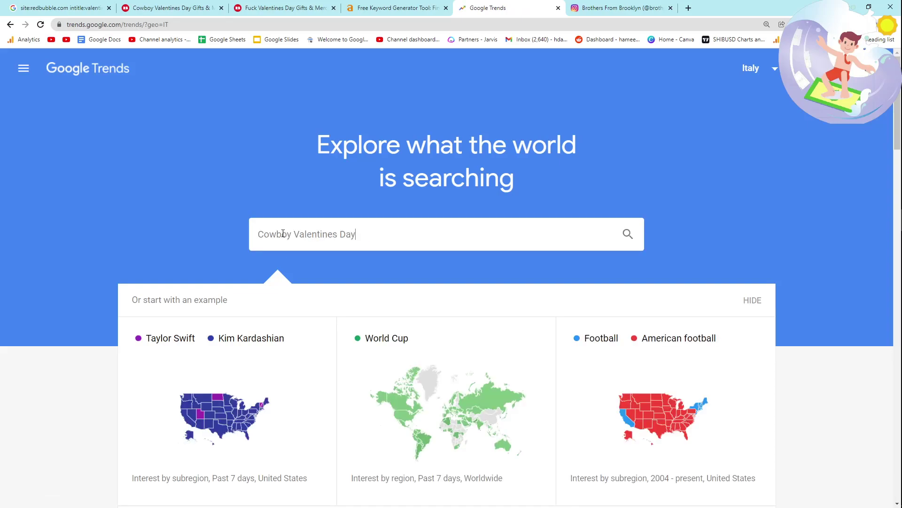
pyautogui.press('Return')
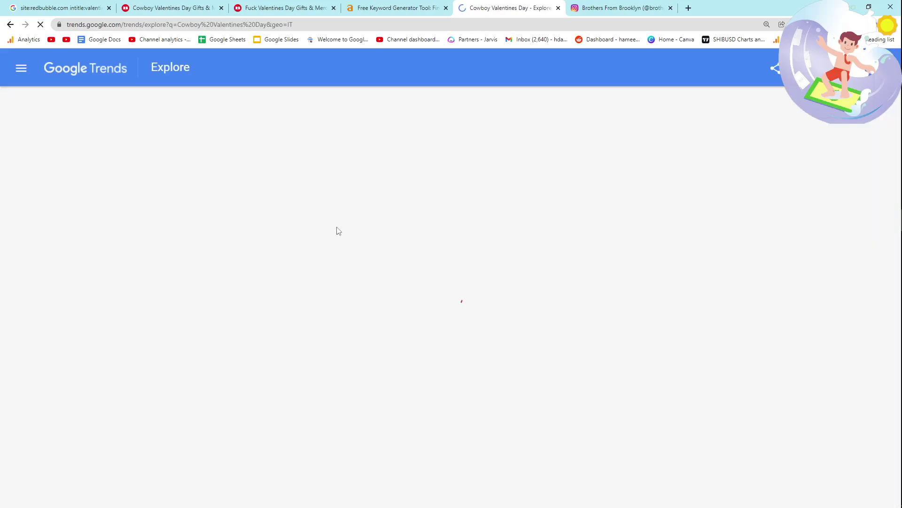
# - Change the Trends location from Italy to United States
pyautogui.click(147, 184)
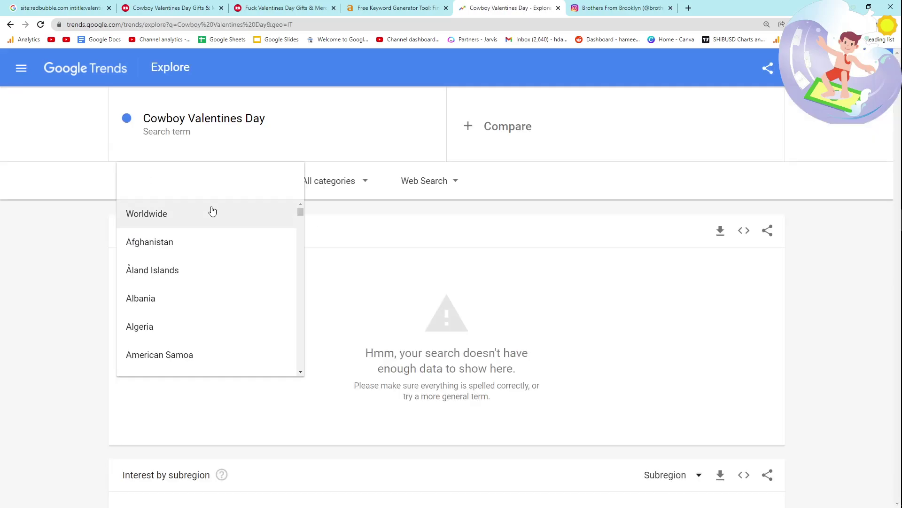
pyautogui.click(174, 219)
pyautogui.click(175, 188)
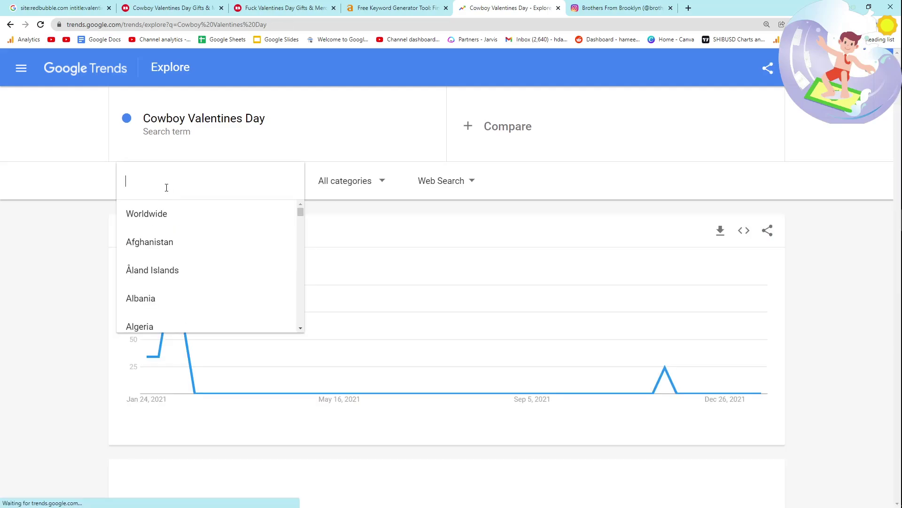
pyautogui.write('united state')
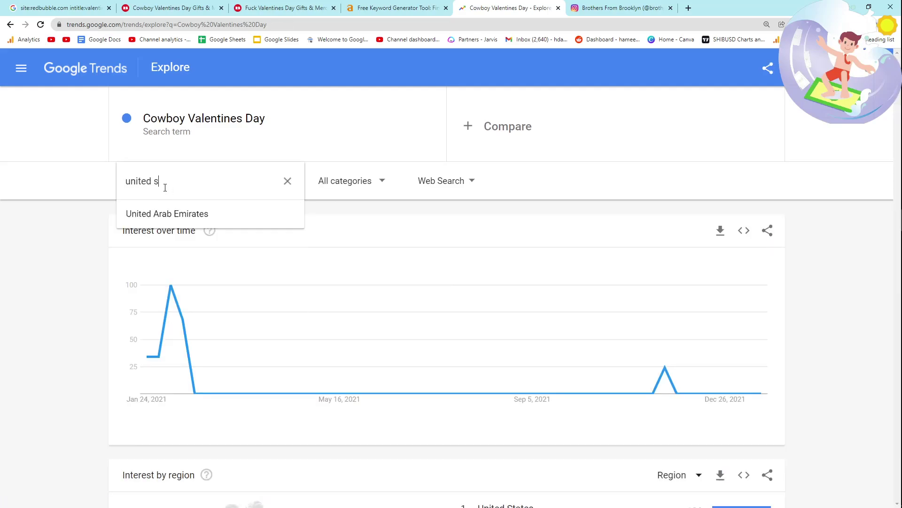
pyautogui.click(172, 212)
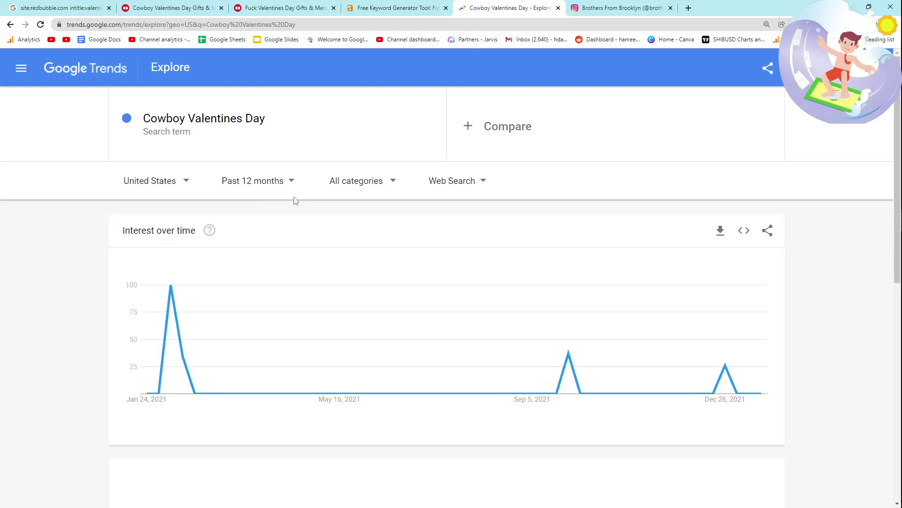
pyautogui.scroll(-1, 610, 328)
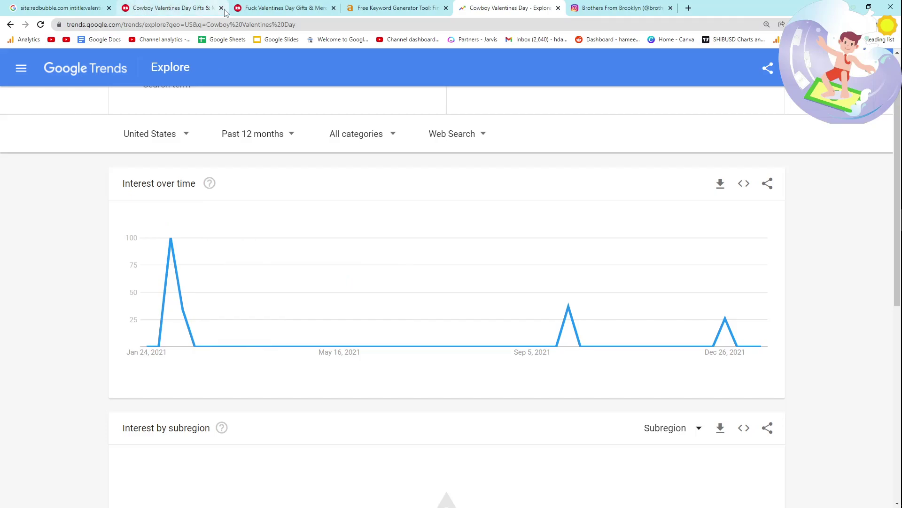
# - Replace the Trends term with 'fuck valentines day', copied from Redbubble's search box
pyautogui.click(280, 5)
pyautogui.click(234, 109)
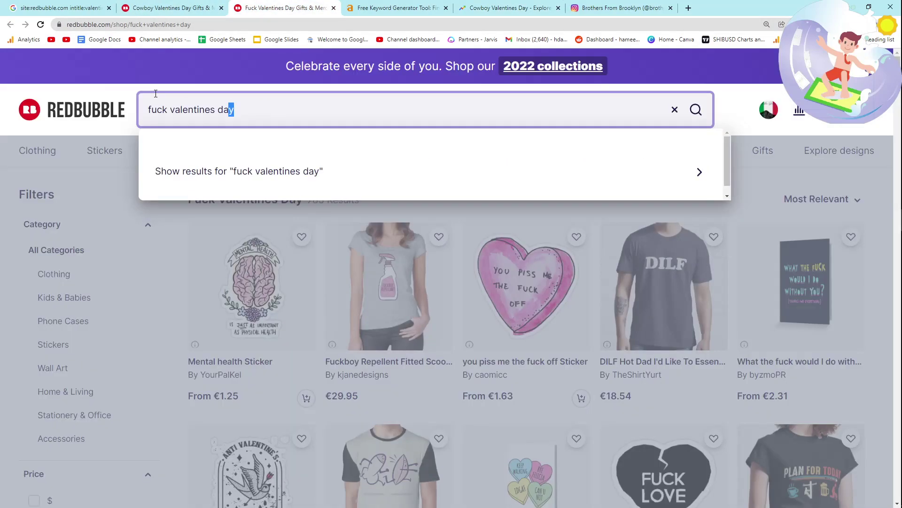
pyautogui.moveTo(233, 109); pyautogui.dragTo(136, 109)
pyautogui.hotkey('ctrl', 'c')
pyautogui.click(534, 4)
pyautogui.scroll(2, 293, 155)
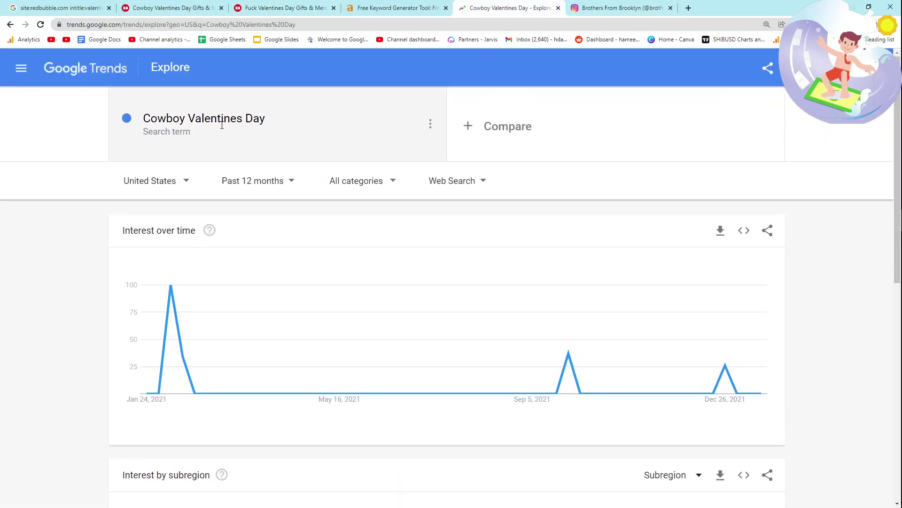
pyautogui.click(262, 115)
pyautogui.hotkey('ctrl', 'v')
pyautogui.press('Return')
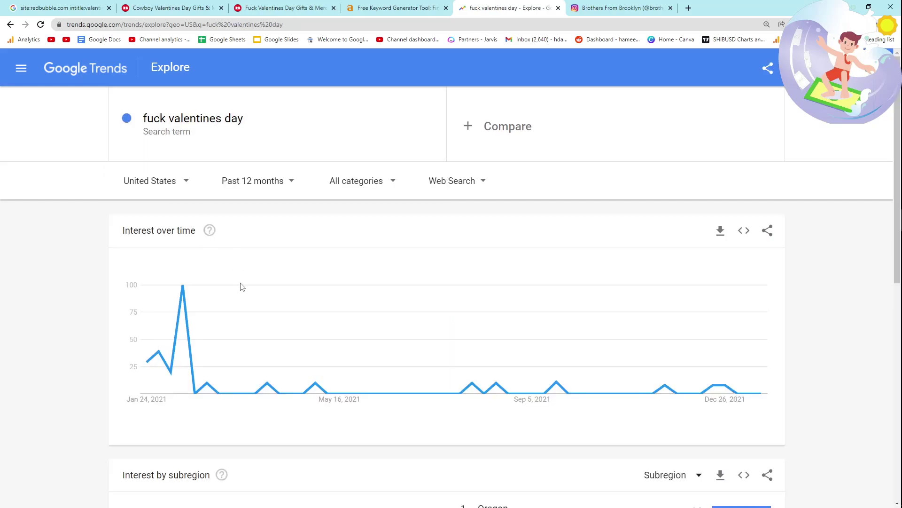
# - Scroll to interest by subregion and open the breakdown for Oregon
pyautogui.scroll(-1, 240, 228)
pyautogui.moveTo(186, 244)
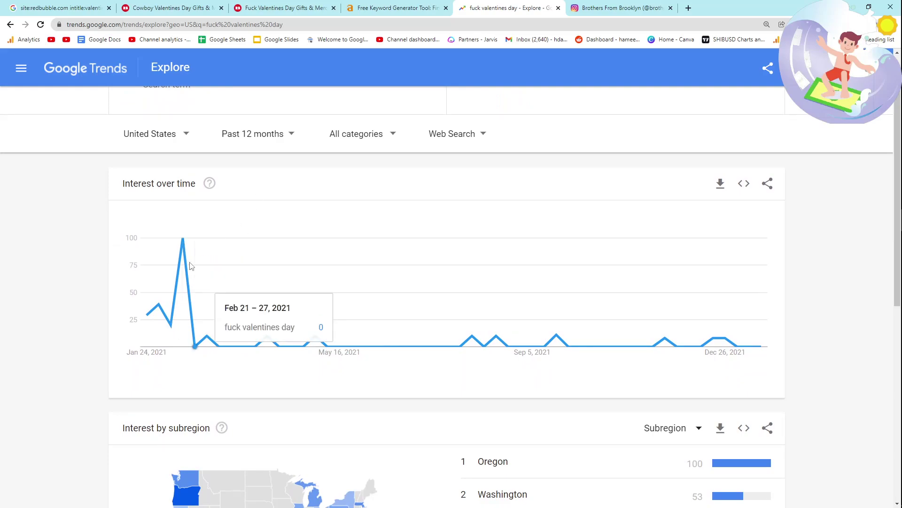
pyautogui.scroll(-3, 186, 248)
pyautogui.moveTo(196, 356)
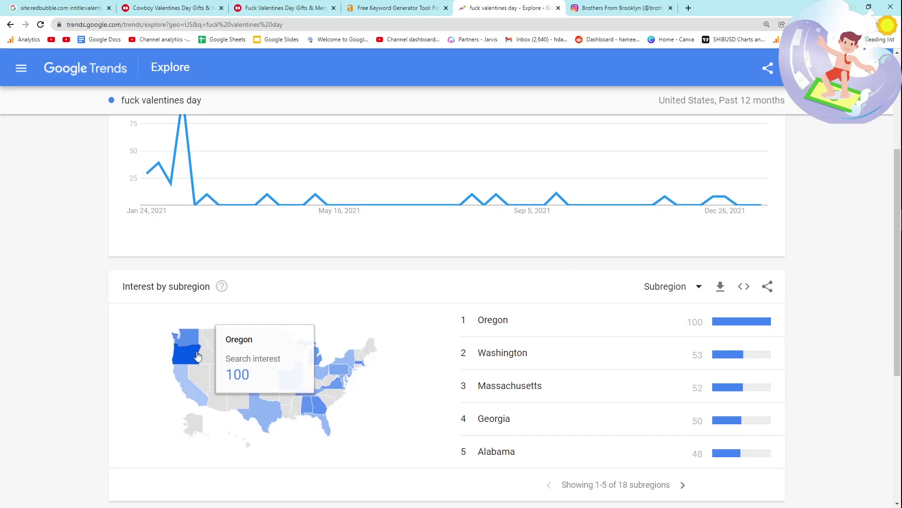
pyautogui.scroll(-2, 196, 356)
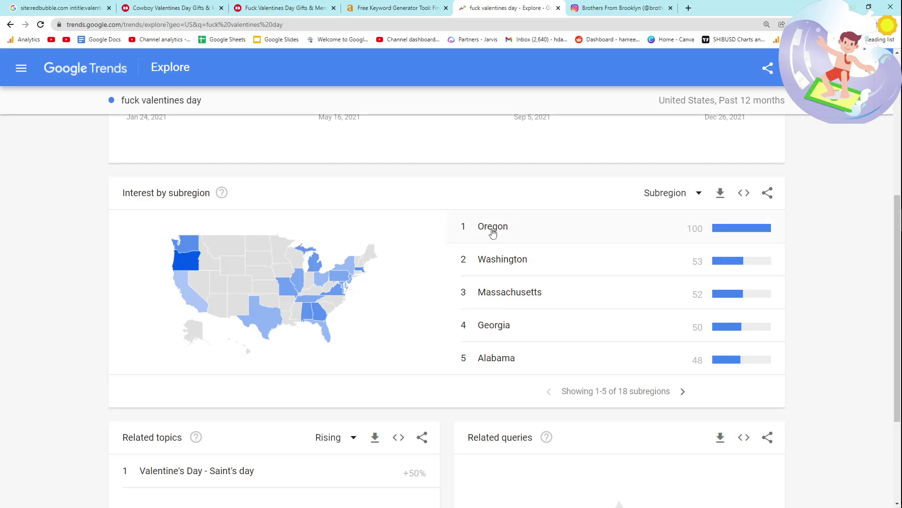
pyautogui.scroll(-3, 492, 232)
pyautogui.scroll(2, 366, 252)
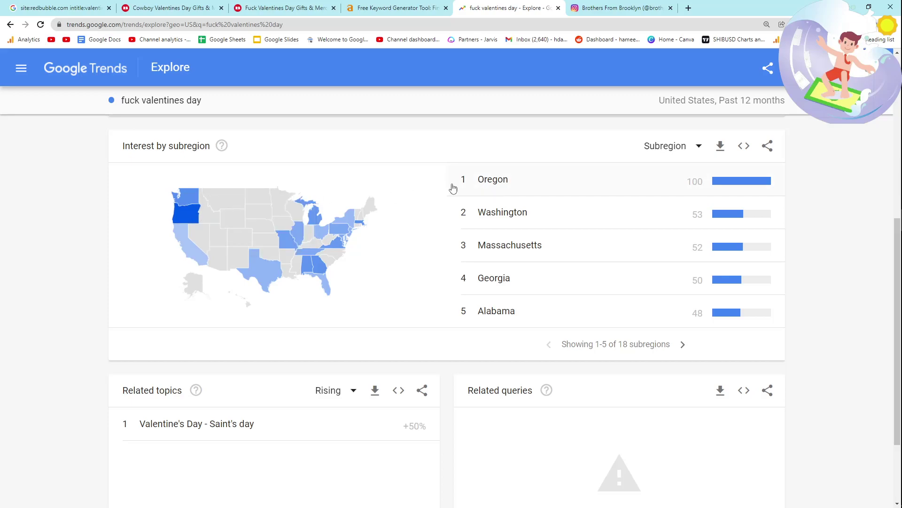
pyautogui.click(492, 183)
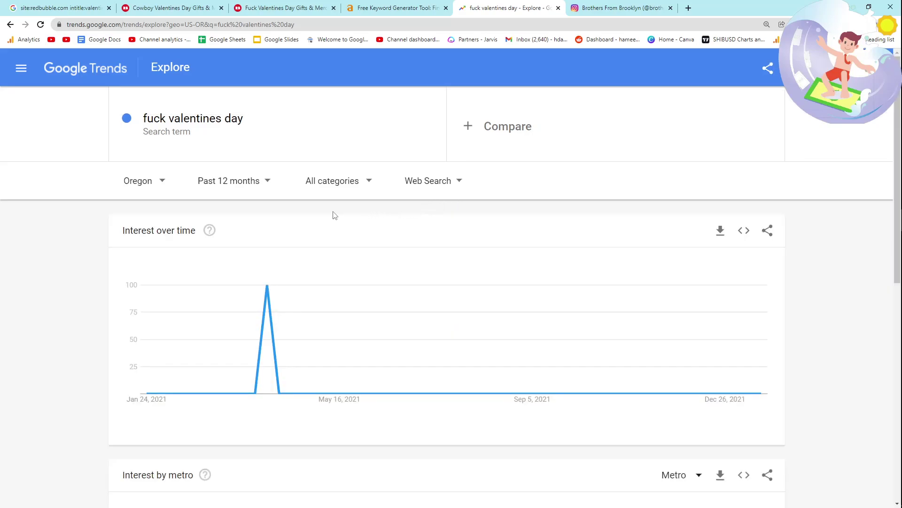
# - Drop the inurl and -people operators and restrict the valentines day search to etsy.com
pyautogui.click(61, 8)
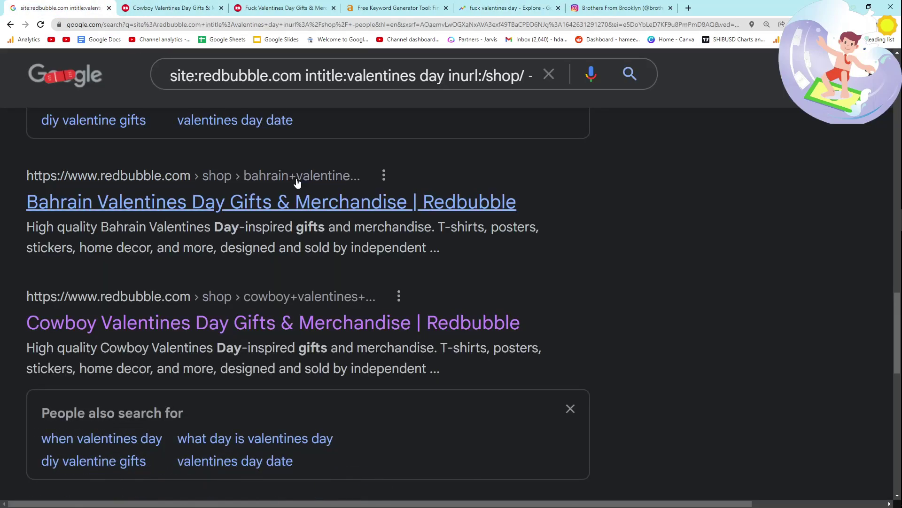
pyautogui.scroll(3, 267, 140)
pyautogui.scroll(4, 267, 140)
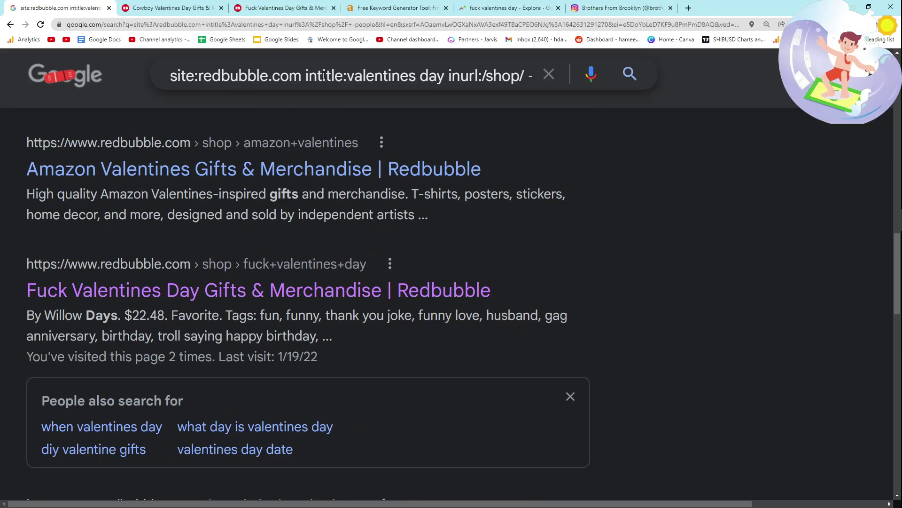
pyautogui.moveTo(447, 75); pyautogui.dragTo(607, 87)
pyautogui.press('Delete')
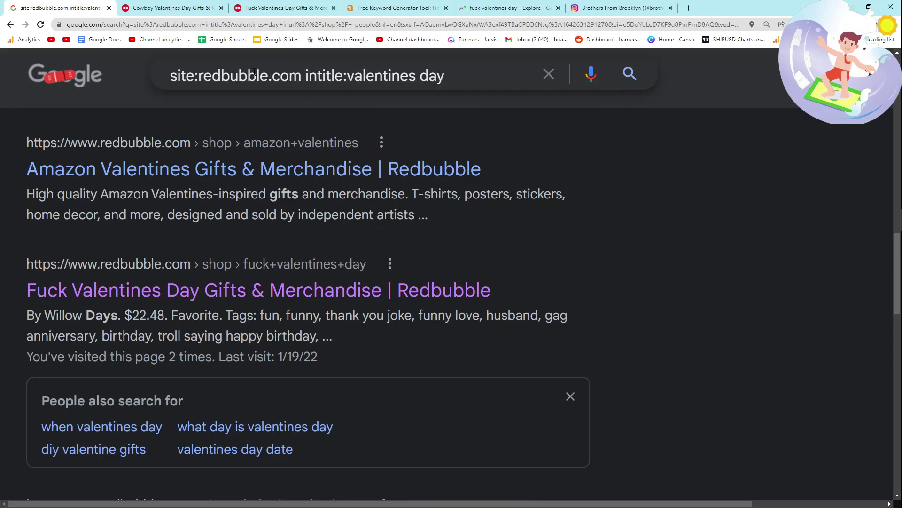
pyautogui.moveTo(282, 75); pyautogui.dragTo(197, 78)
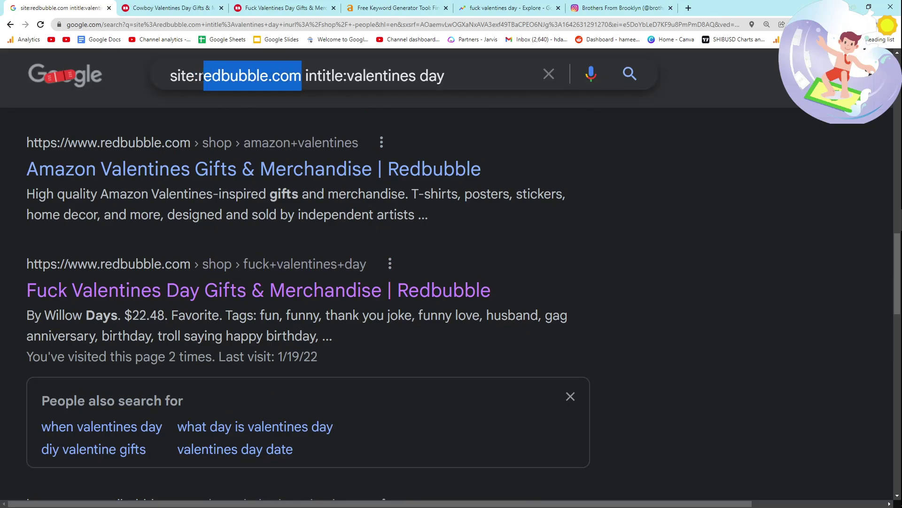
pyautogui.write('etsy.com')
pyautogui.press('Return')
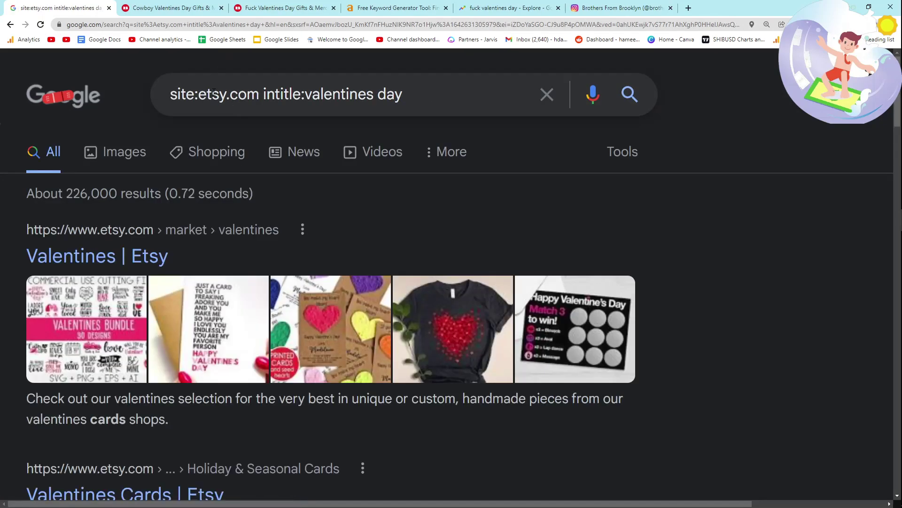
# - Note the about 226,000 Etsy results and limit the search to the past month
pyautogui.tripleClick(332, 92)
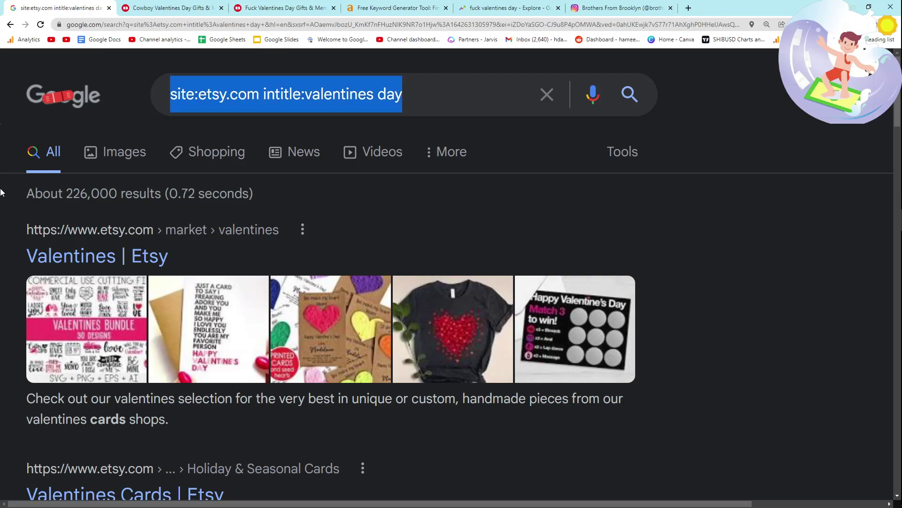
pyautogui.moveTo(1, 193); pyautogui.dragTo(196, 198)
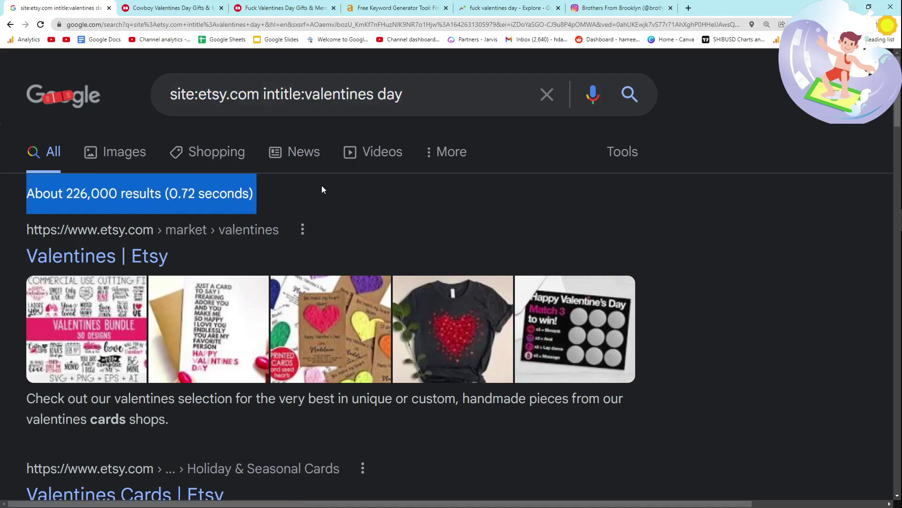
pyautogui.click(628, 176)
pyautogui.click(624, 156)
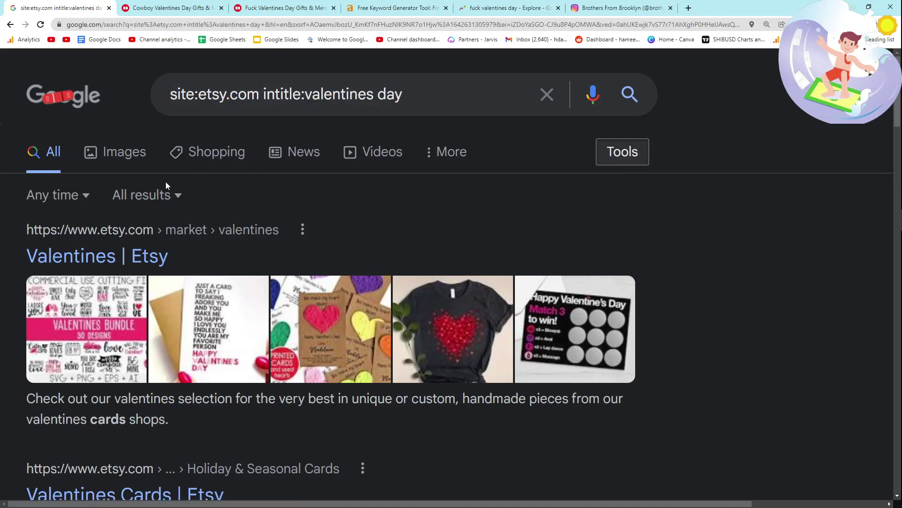
pyautogui.click(52, 195)
pyautogui.click(111, 336)
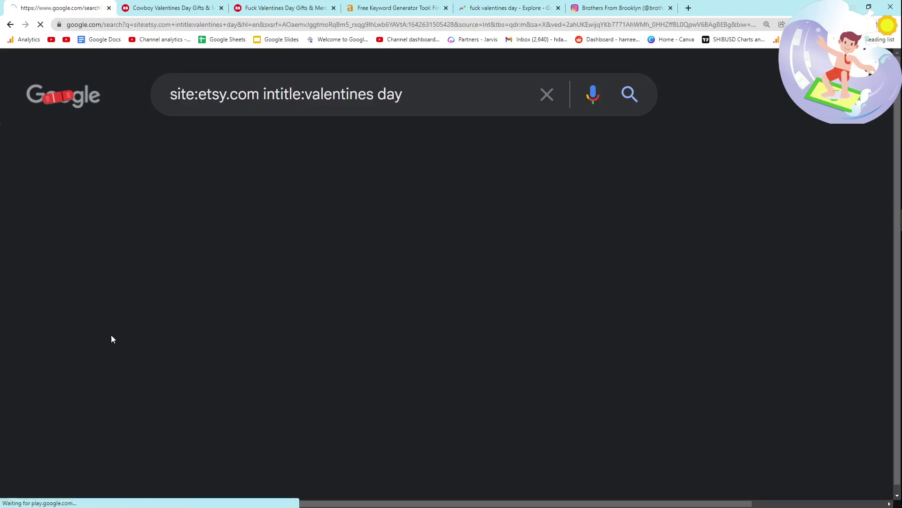
# - Browse the past-month Etsy results and copy the Gamer Valentine's Shirt title
pyautogui.scroll(-3, 113, 335)
pyautogui.scroll(-2, 110, 334)
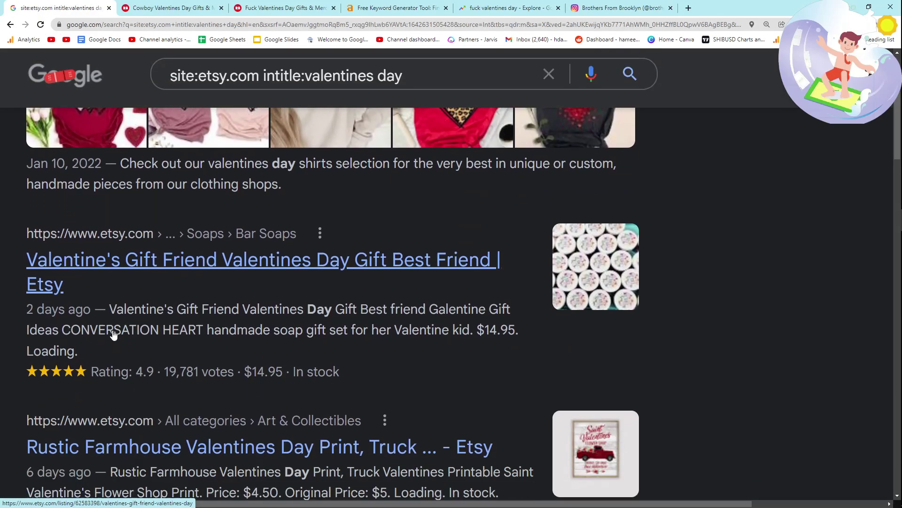
pyautogui.moveTo(3, 213); pyautogui.dragTo(310, 216)
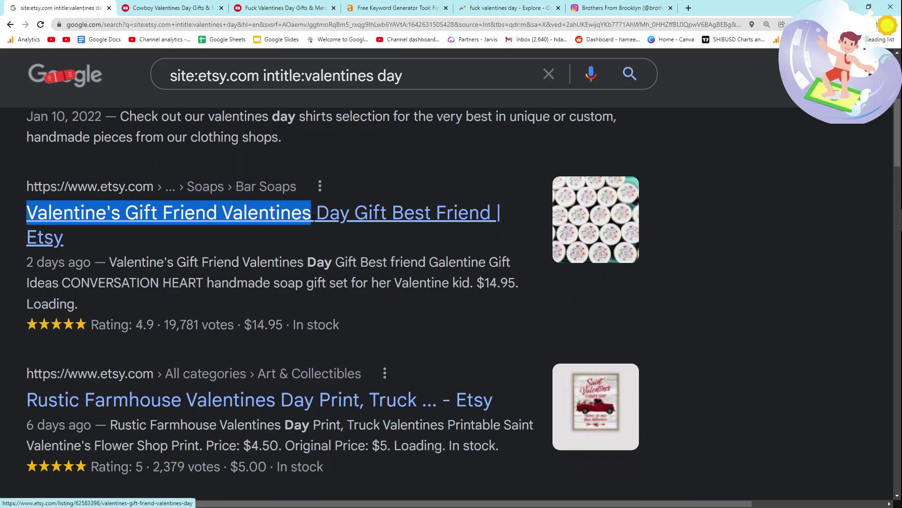
pyautogui.scroll(-6, 118, 255)
pyautogui.scroll(-10, 118, 256)
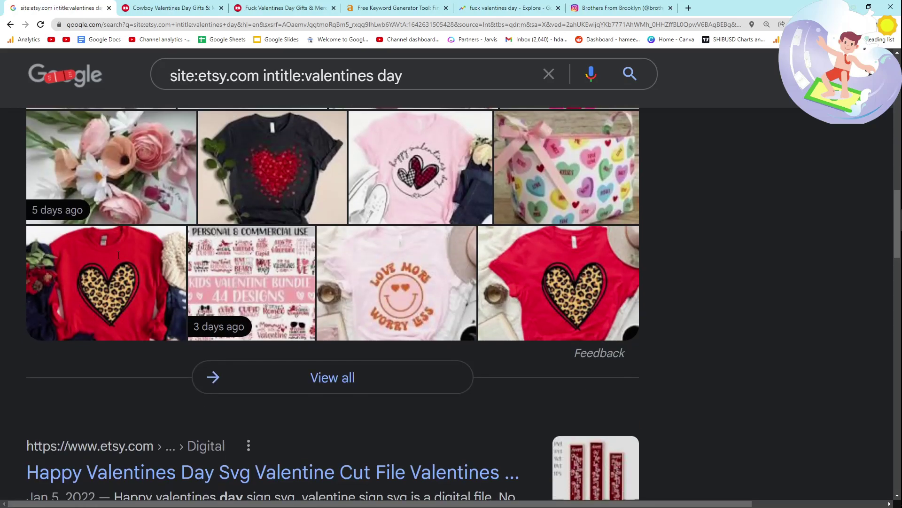
pyautogui.scroll(-10, 7, 248)
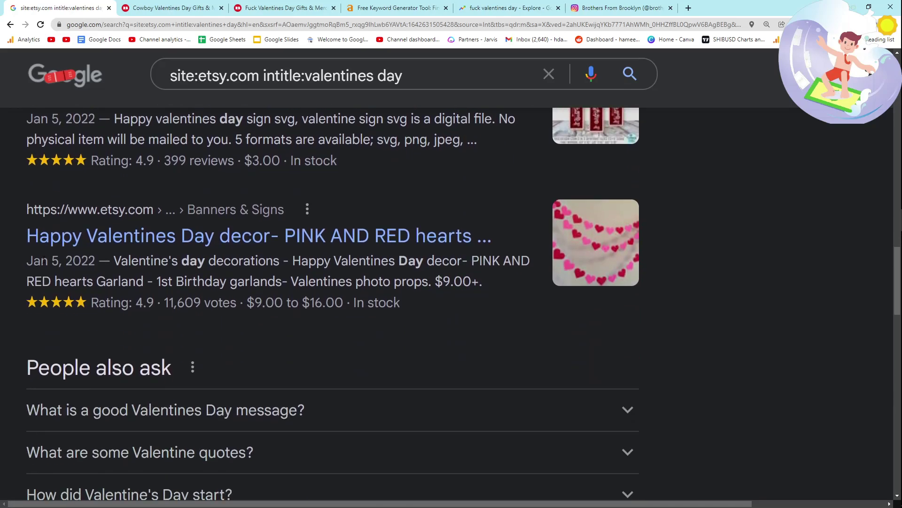
pyautogui.scroll(-2, 48, 261)
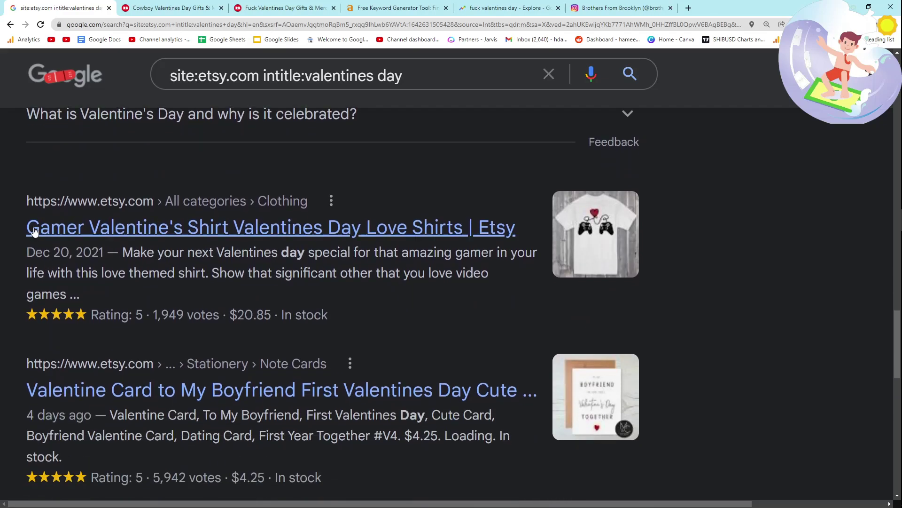
pyautogui.moveTo(28, 227); pyautogui.dragTo(221, 219)
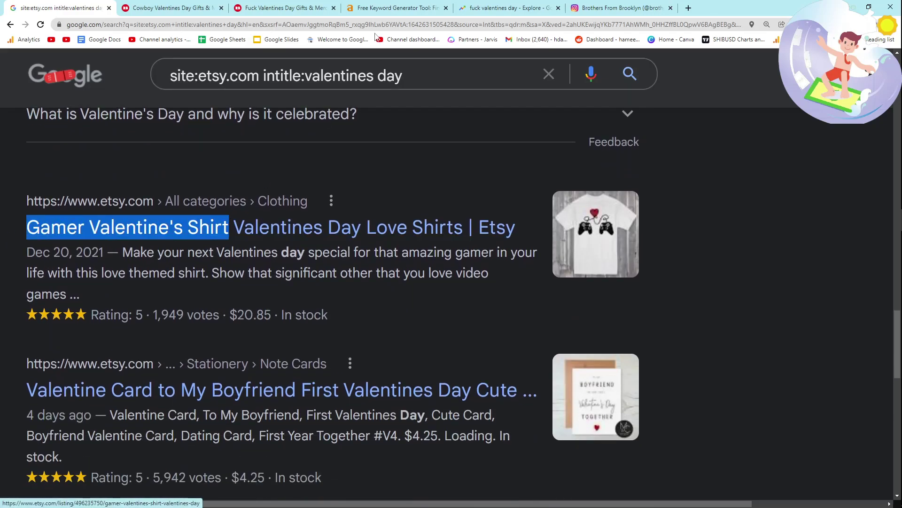
# - Search Redbubble for 'Gamer Valentine's Shirt' from the Cowboy Valentines Day page
pyautogui.click(190, 15)
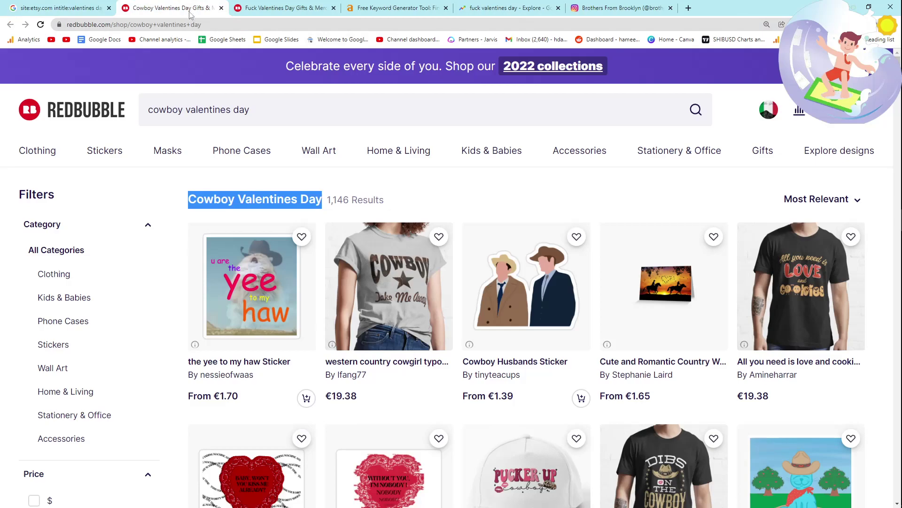
pyautogui.tripleClick(262, 110)
pyautogui.write("Gamer Valentine's Shirt")
pyautogui.press('Return')
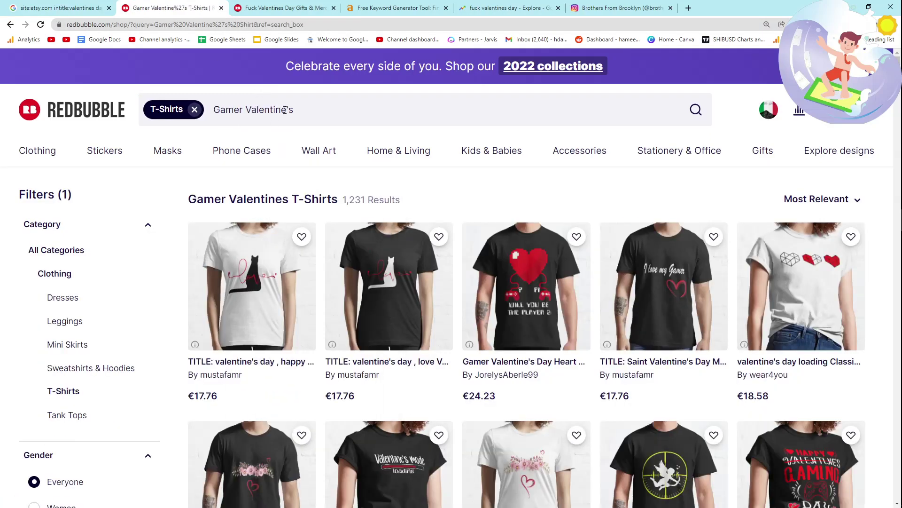
# - Rerun the Redbubble search without the apostrophe as 'Gamer Valentines'
pyautogui.click(290, 100)
pyautogui.press('BackSpace')
pyautogui.press('Return')
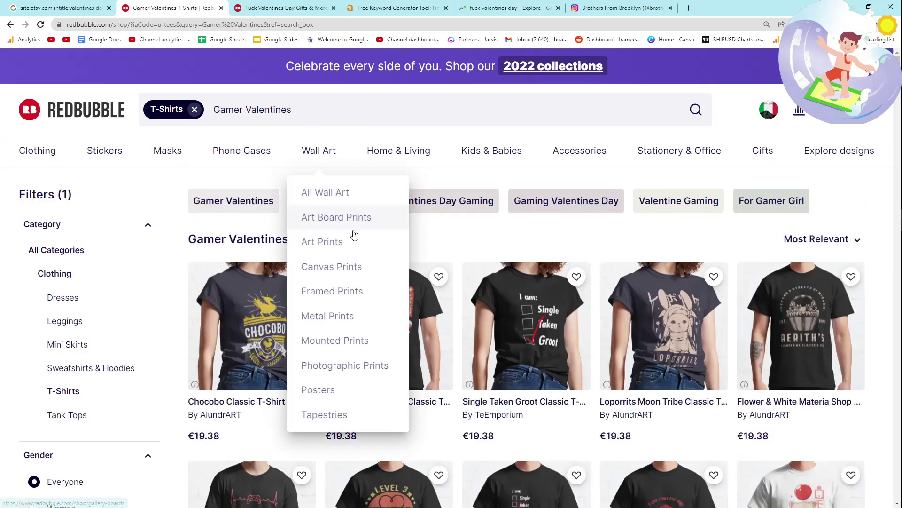
# - Check Ahrefs Keyword Generator for 'Gamer Valentine's Shirt' ideas, which returns none
pyautogui.click(66, 6)
pyautogui.scroll(-3, 155, 168)
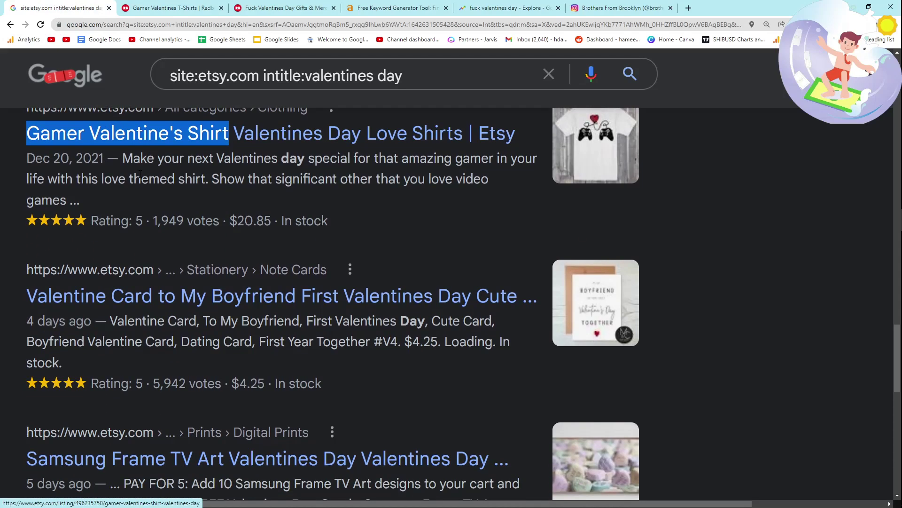
pyautogui.scroll(-3, 160, 174)
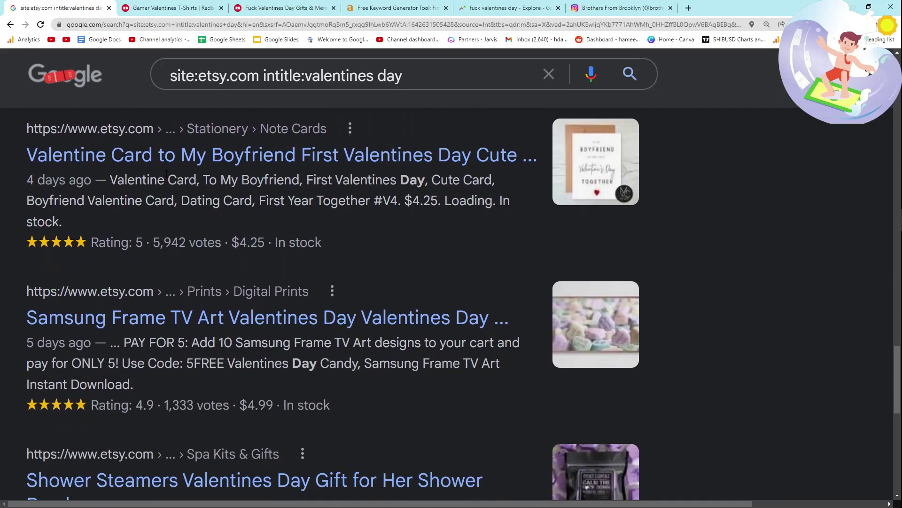
pyautogui.scroll(4, 167, 174)
pyautogui.click(376, 5)
pyautogui.scroll(5, 197, 226)
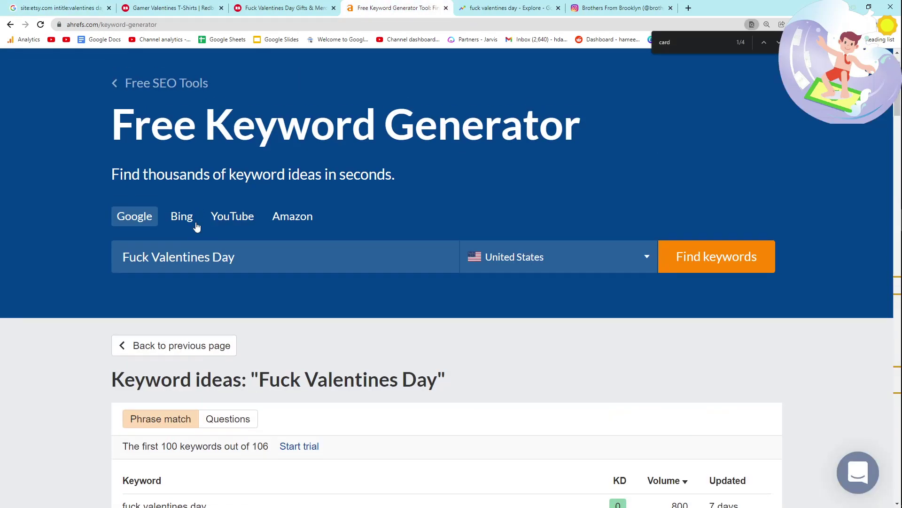
pyautogui.press('Return')
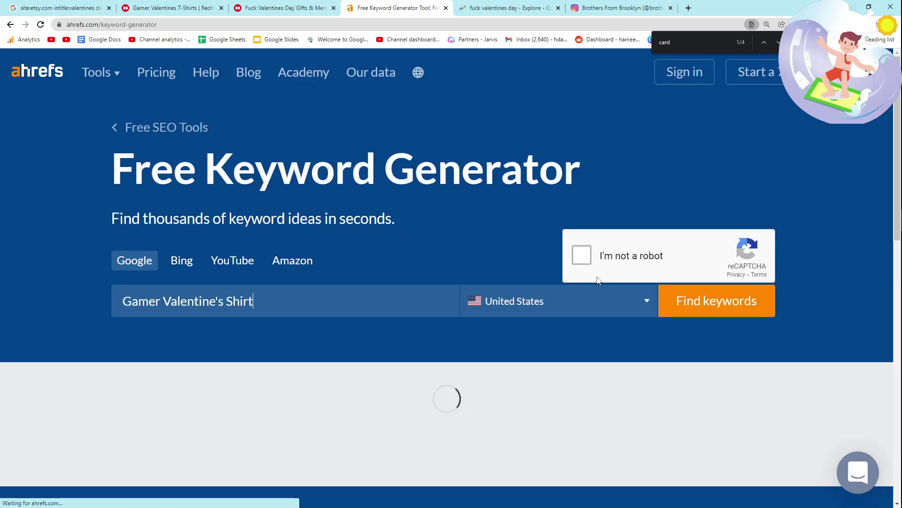
pyautogui.scroll(-4, 442, 301)
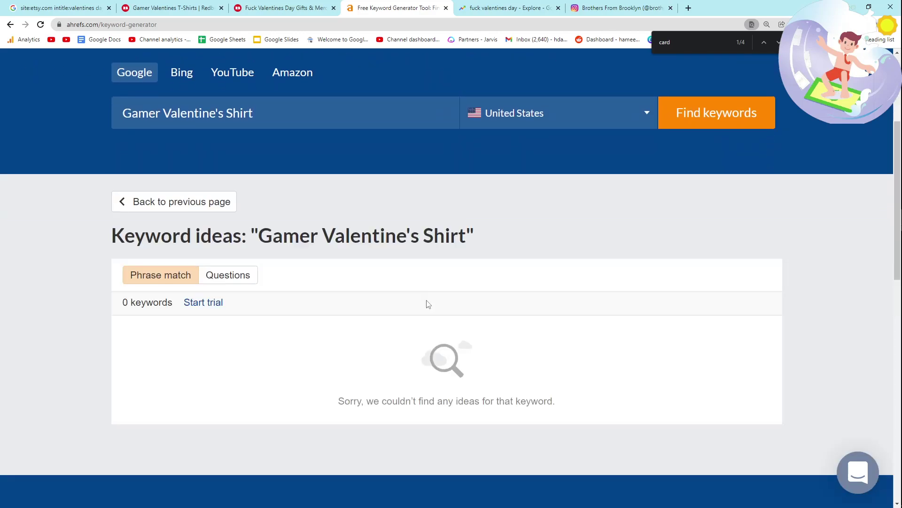
# - Glance back over the Etsy valentines results, then return to the Redbubble gamer valentines page
pyautogui.click(66, 5)
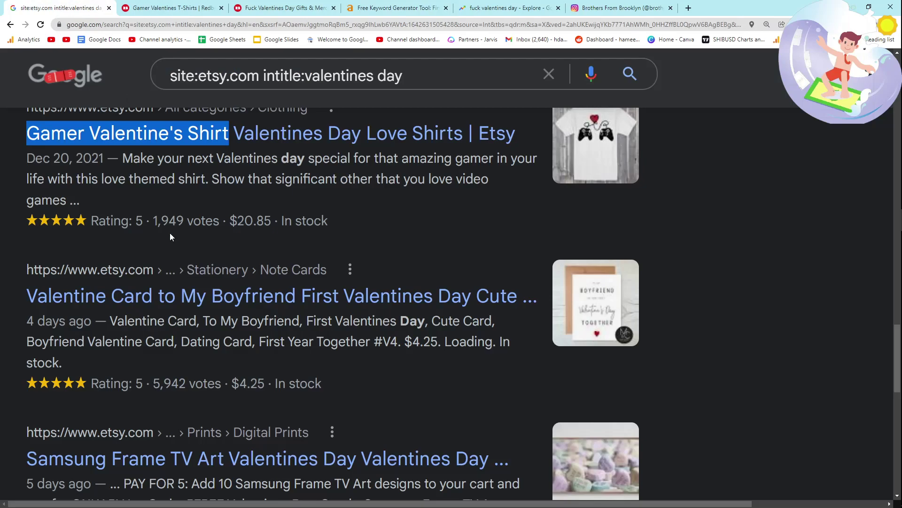
pyautogui.scroll(-10, 235, 340)
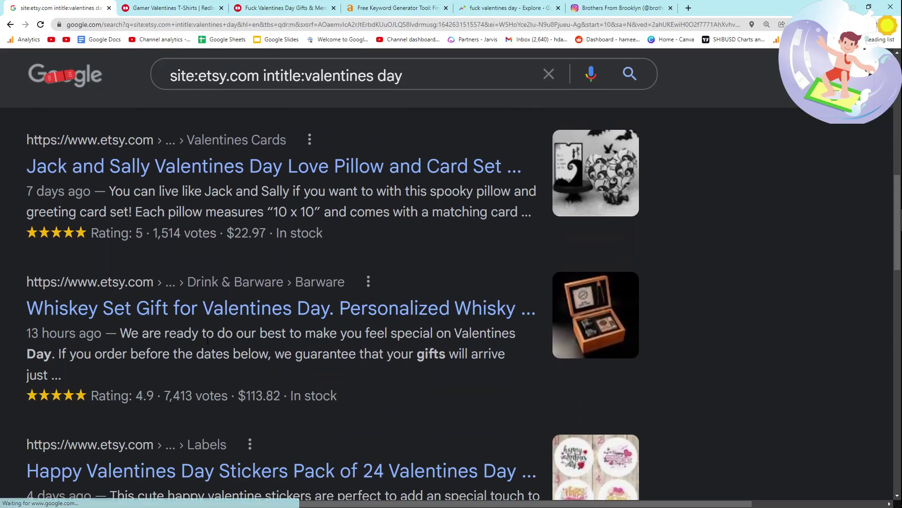
pyautogui.click(172, 7)
# - Google 'Gamer Valentine's Shirt' and open its Redbubble Gamer Valentines result
pyautogui.click(173, 24)
pyautogui.write("Gamer Valentine's Shirt")
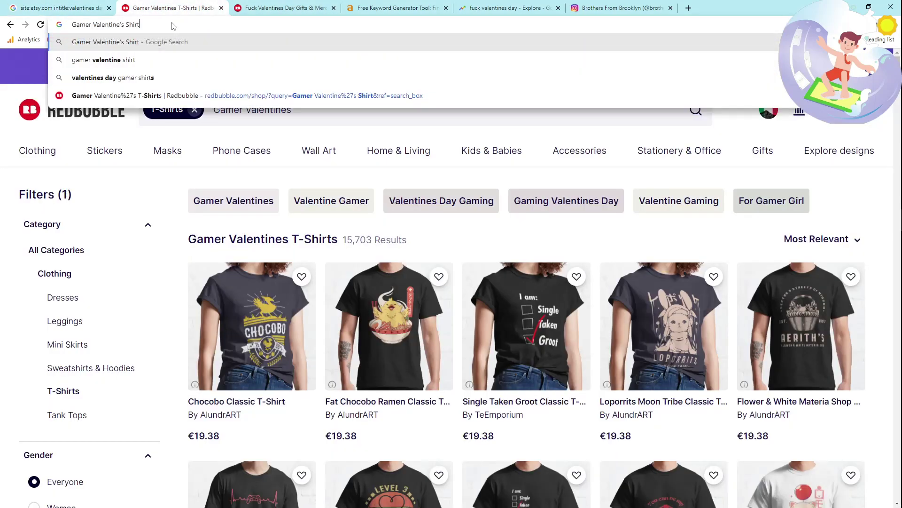
pyautogui.press('Return')
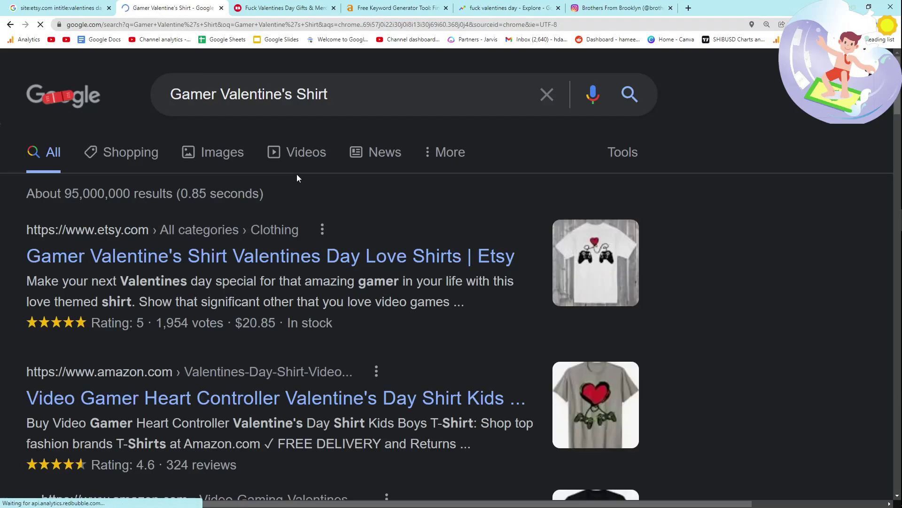
pyautogui.hotkey('ctrl', 'f')
pyautogui.write('redbub')
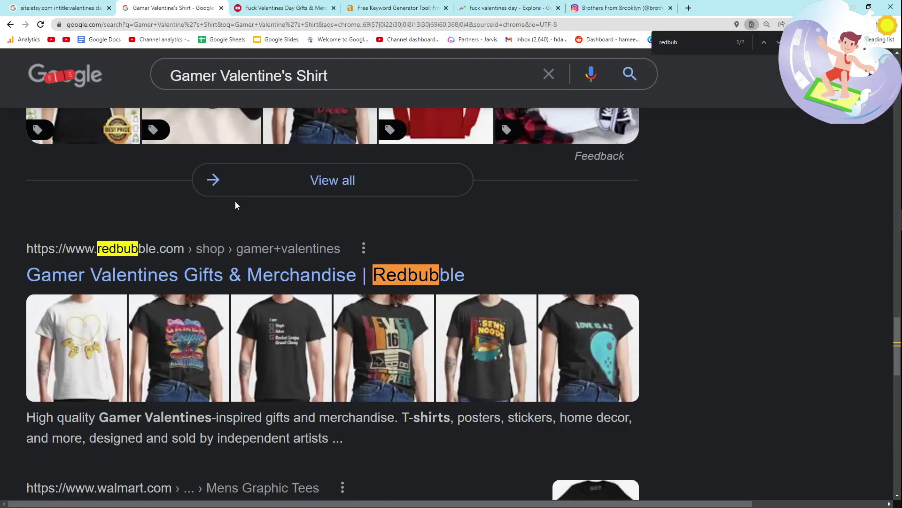
pyautogui.click(196, 272)
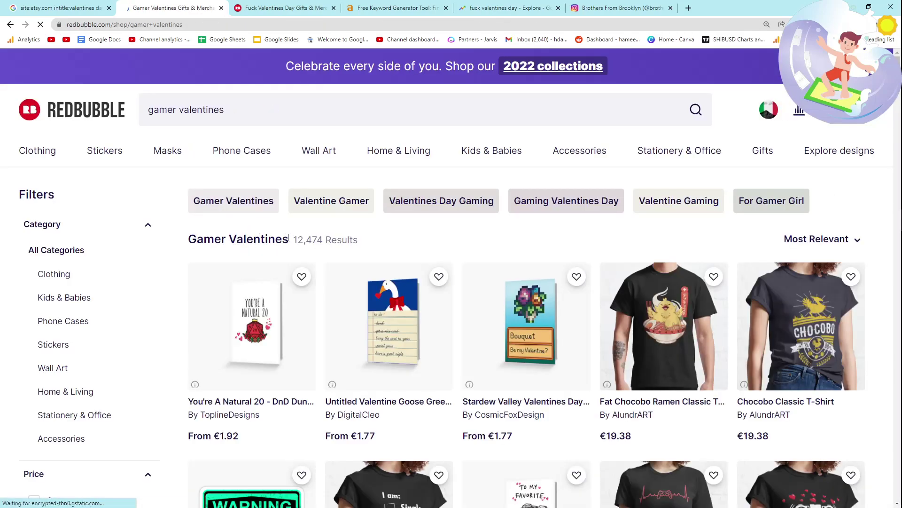
# - Find every occurrence of 'Gamer Valentines' on the 12,474-result Redbubble page
pyautogui.moveTo(288, 237); pyautogui.dragTo(171, 240)
pyautogui.hotkey('ctrl', 'f')
pyautogui.press('Return')
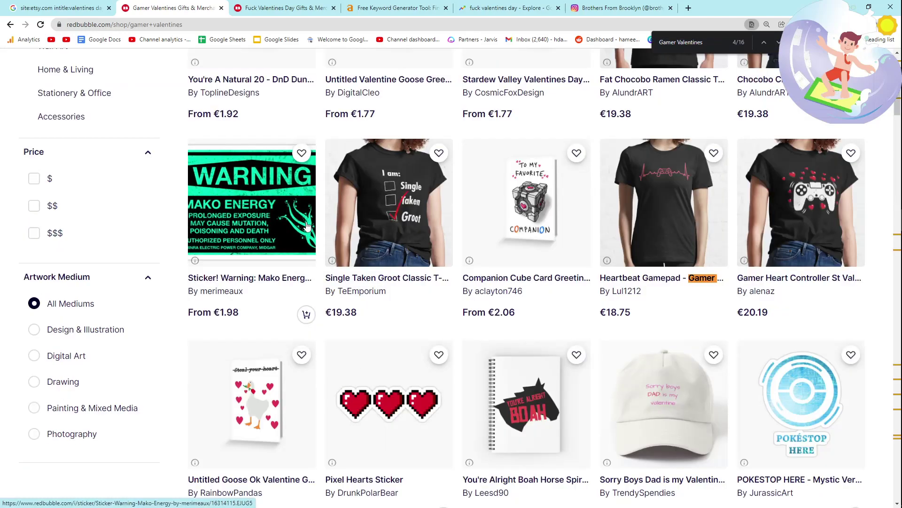
pyautogui.press('Return')
pyautogui.press('Return')
pyautogui.press('Return')
pyautogui.press('Return')
pyautogui.press('Return')
pyautogui.press('Return')
pyautogui.press('Return')
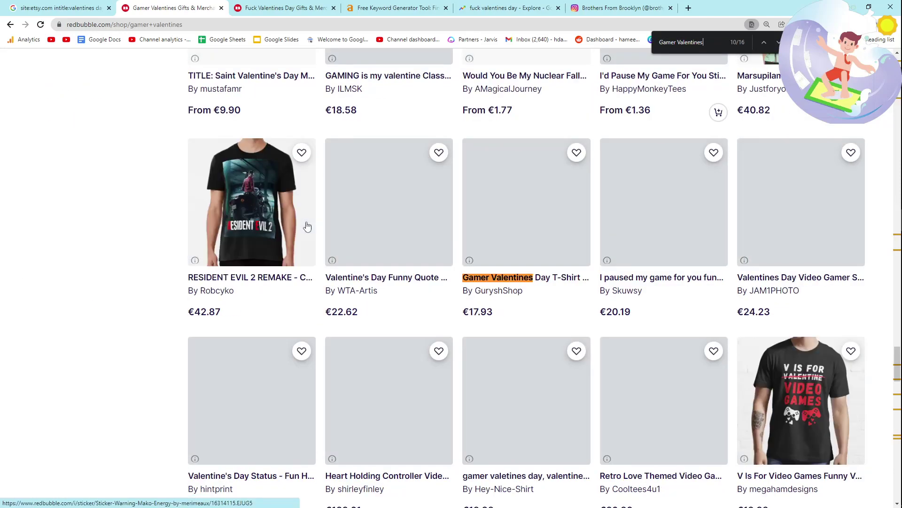
pyautogui.press('Return')
pyautogui.press('Return')
pyautogui.press('Return')
pyautogui.press('Return')
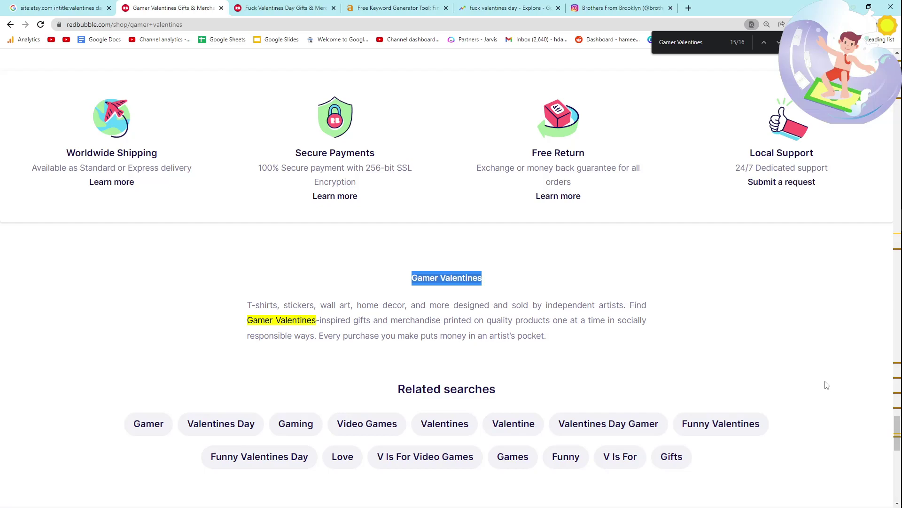
pyautogui.scroll(-1, 803, 388)
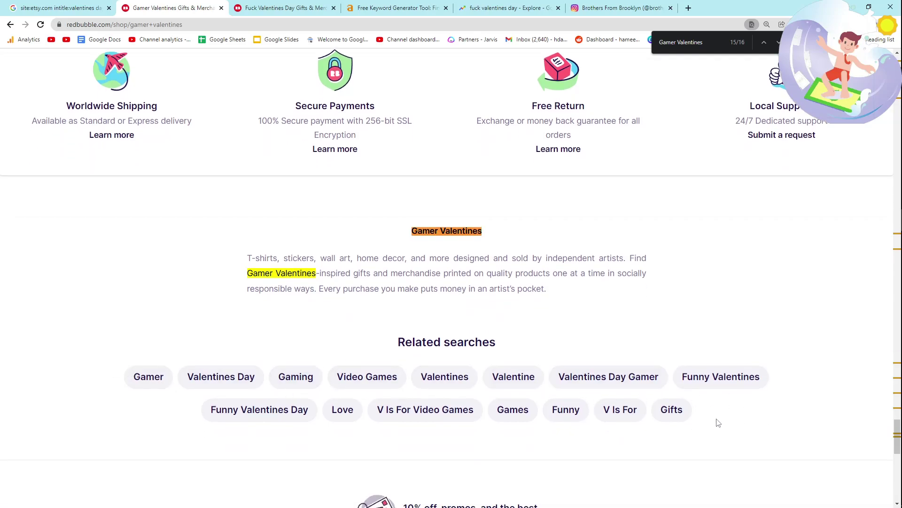
pyautogui.moveTo(899, 435); pyautogui.dragTo(727, 113)
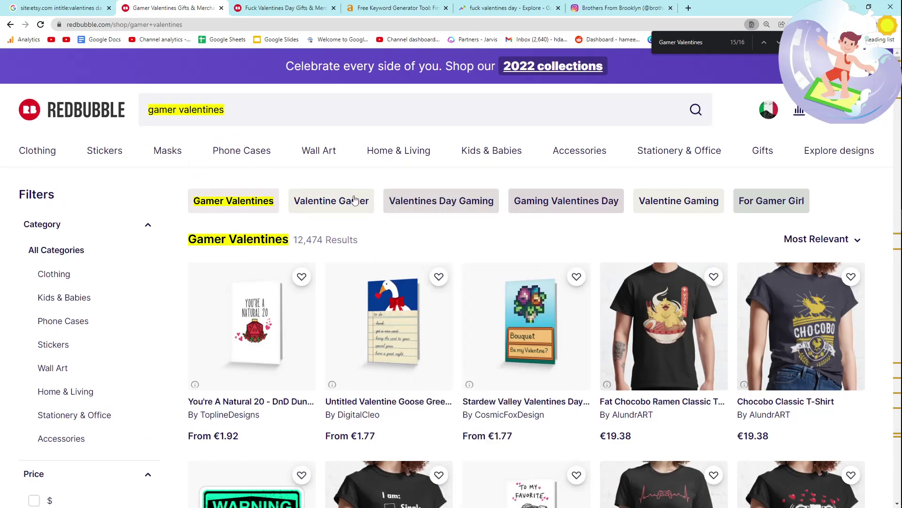
# - Compare the Etsy valentines results with the Redbubble gamer valentines page
pyautogui.click(47, 4)
pyautogui.scroll(-5, 329, 282)
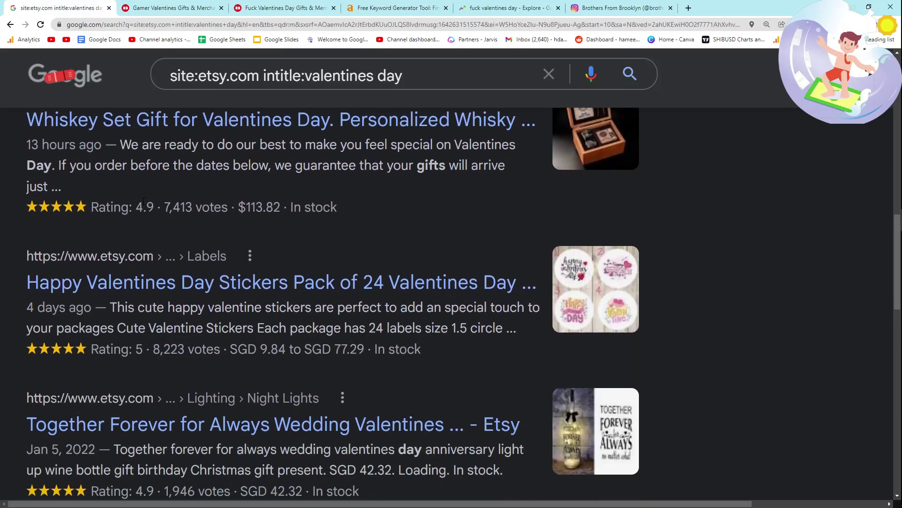
pyautogui.click(174, 8)
pyautogui.scroll(-10, 391, 225)
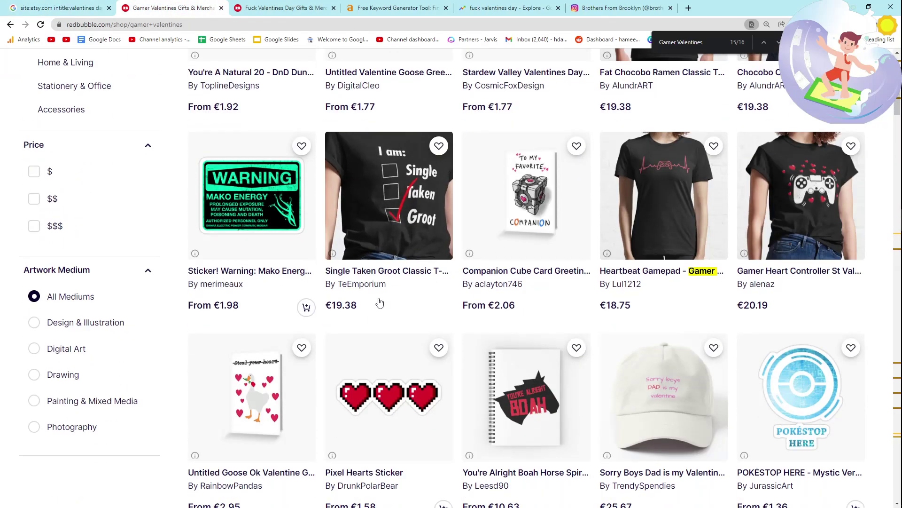
pyautogui.scroll(9, 507, 269)
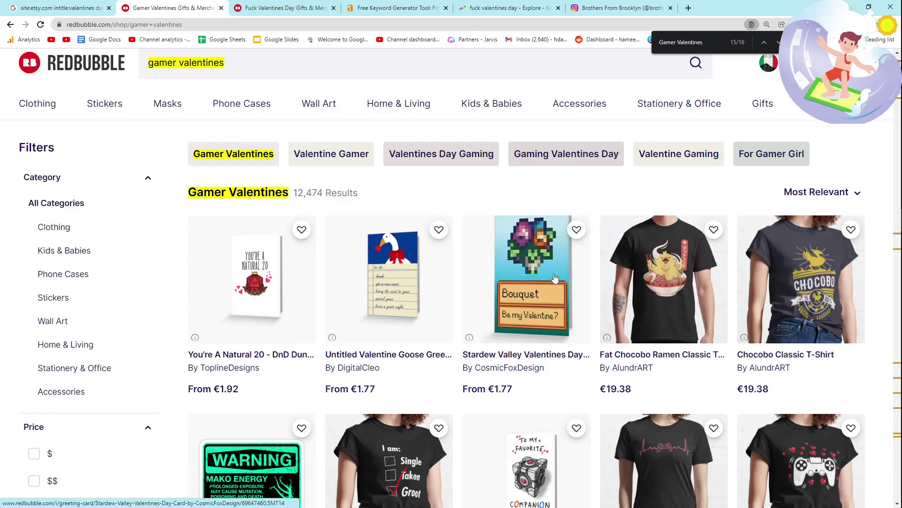
pyautogui.click(61, 7)
pyautogui.scroll(-3, 223, 234)
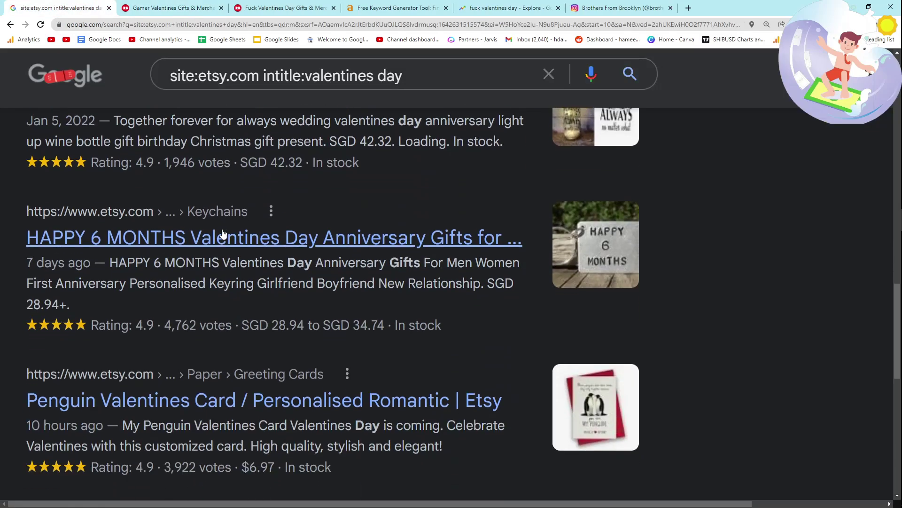
pyautogui.scroll(-14, 223, 234)
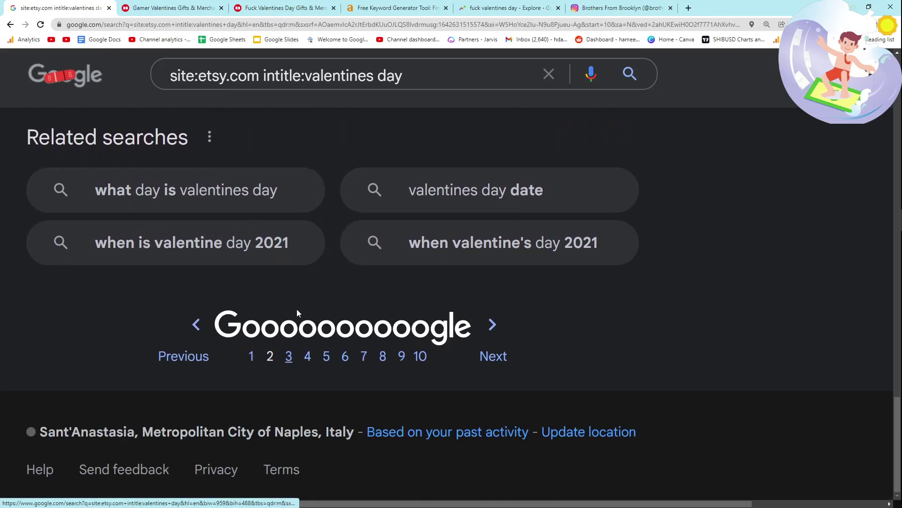
# - Search the Literature Valentines Card title from results page 3, reaching Redbubble's Edgar Allan Poe cards
pyautogui.click(290, 354)
pyautogui.scroll(-2, 19, 260)
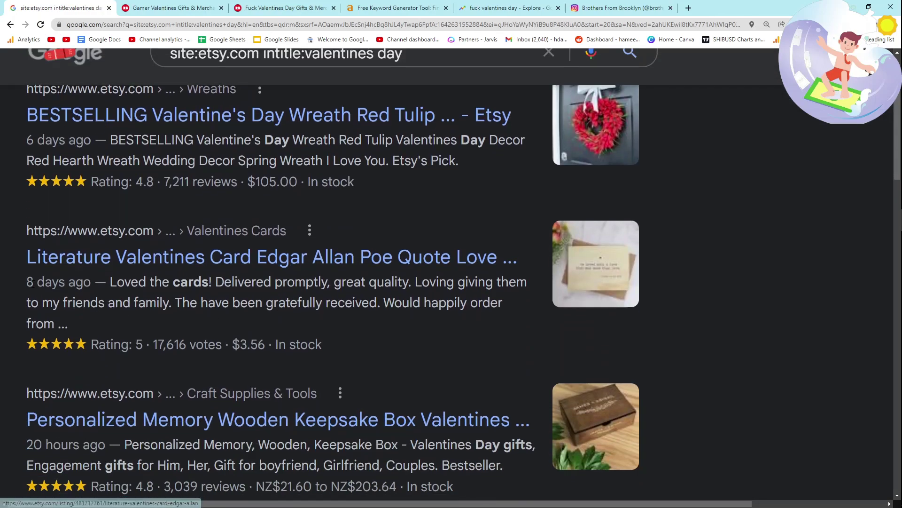
pyautogui.moveTo(19, 260); pyautogui.dragTo(406, 22)
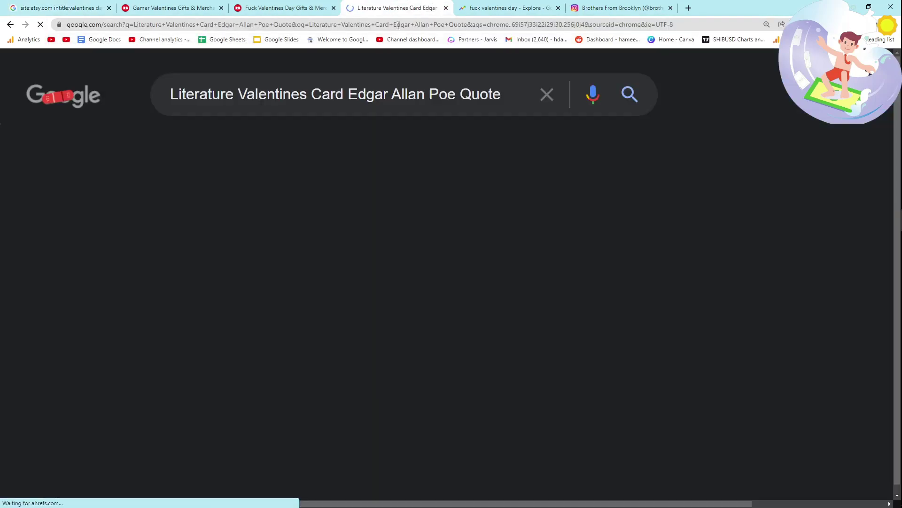
pyautogui.hotkey('ctrl', 'f')
pyautogui.write('redbub')
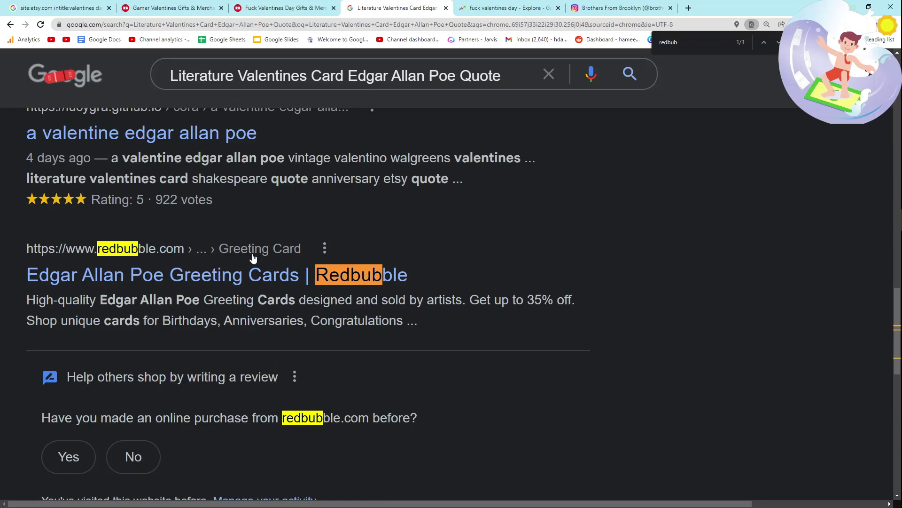
pyautogui.moveTo(61, 8); pyautogui.dragTo(323, 5)
pyautogui.scroll(-5, 63, 263)
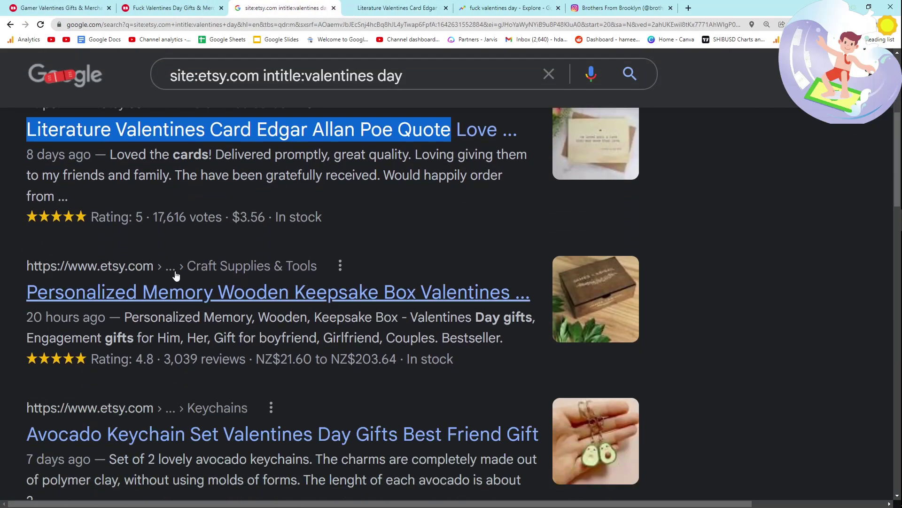
pyautogui.scroll(-4, 66, 262)
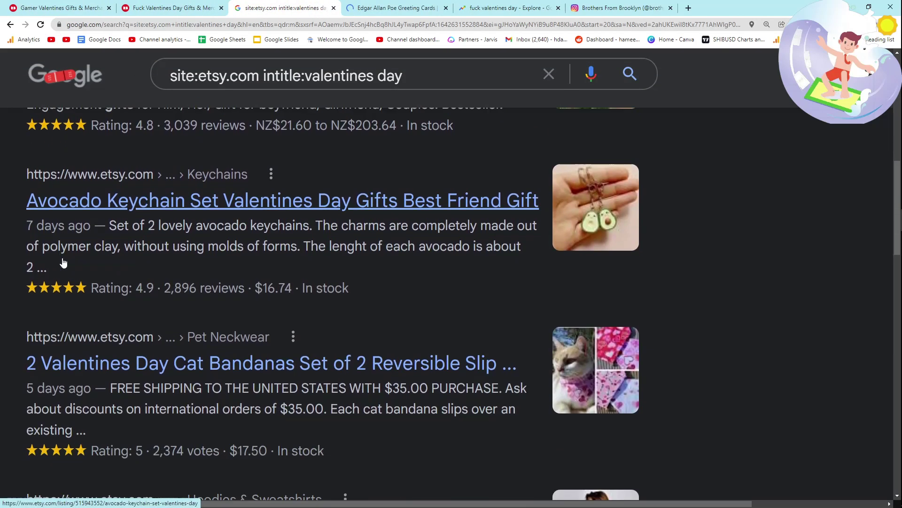
pyautogui.click(416, 3)
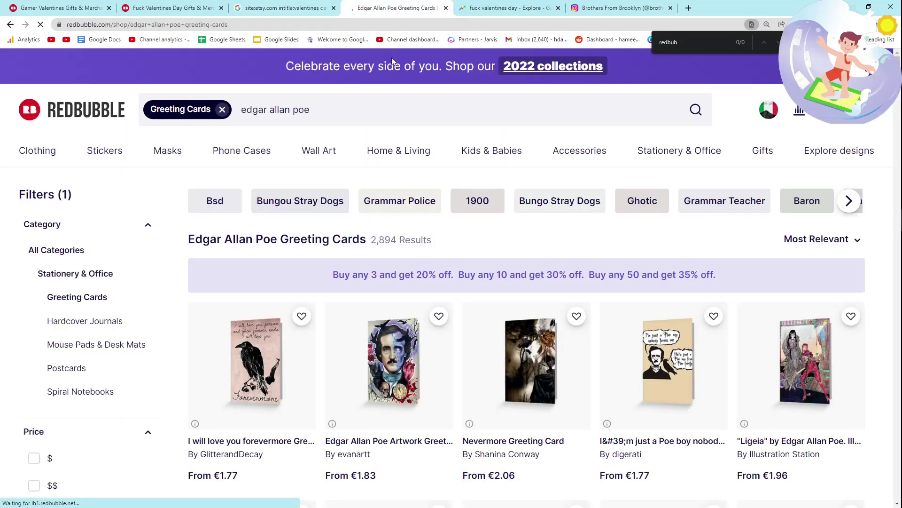
# - Return to the Etsy valentines results to change the time range
pyautogui.click(324, 6)
pyautogui.scroll(-15, 284, 390)
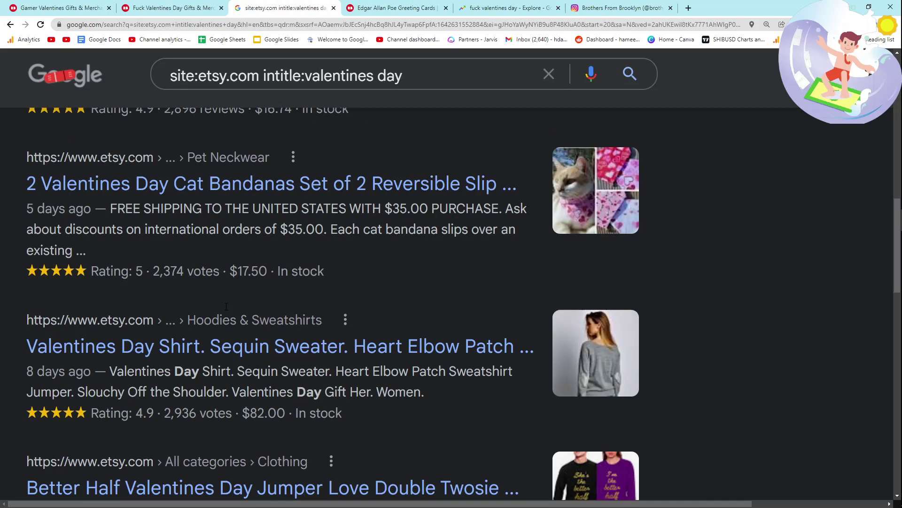
pyautogui.scroll(12, 332, 243)
pyautogui.scroll(12, 332, 244)
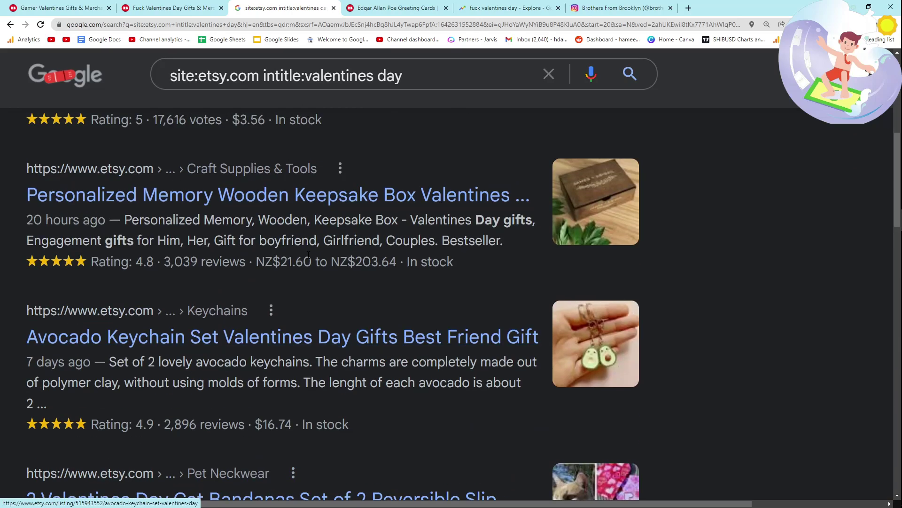
pyautogui.moveTo(404, 94); pyautogui.dragTo(306, 95)
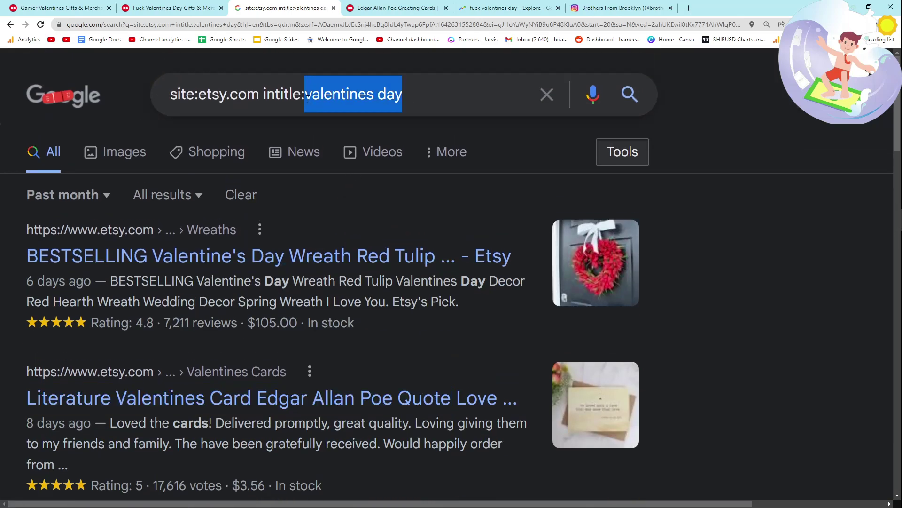
pyautogui.click(68, 194)
# - Reset the time range to any time and swap the title word to christmas, then easter
pyautogui.click(119, 219)
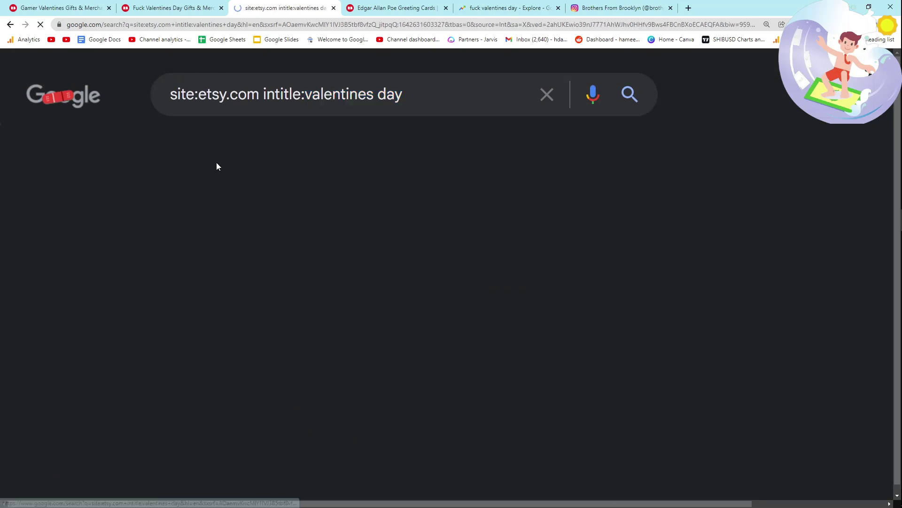
pyautogui.moveTo(418, 92); pyautogui.dragTo(305, 94)
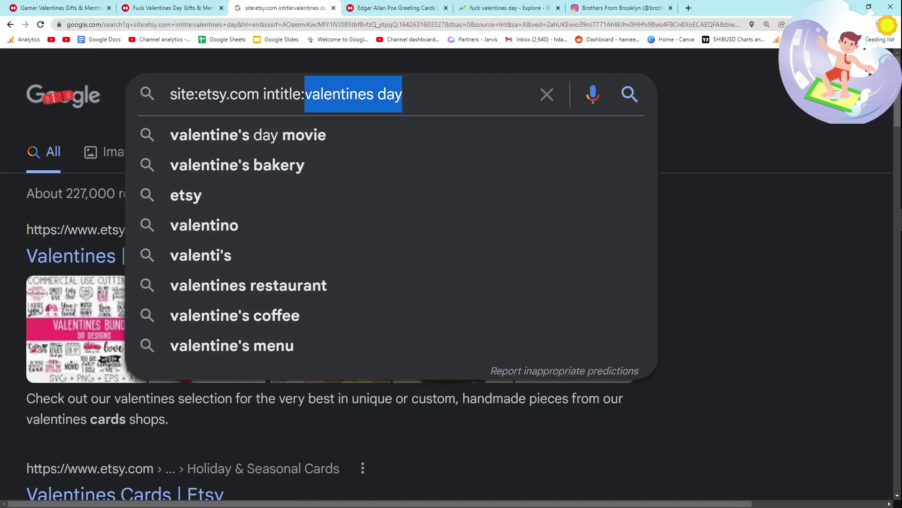
pyautogui.write('christmas')
pyautogui.doubleClick(329, 94)
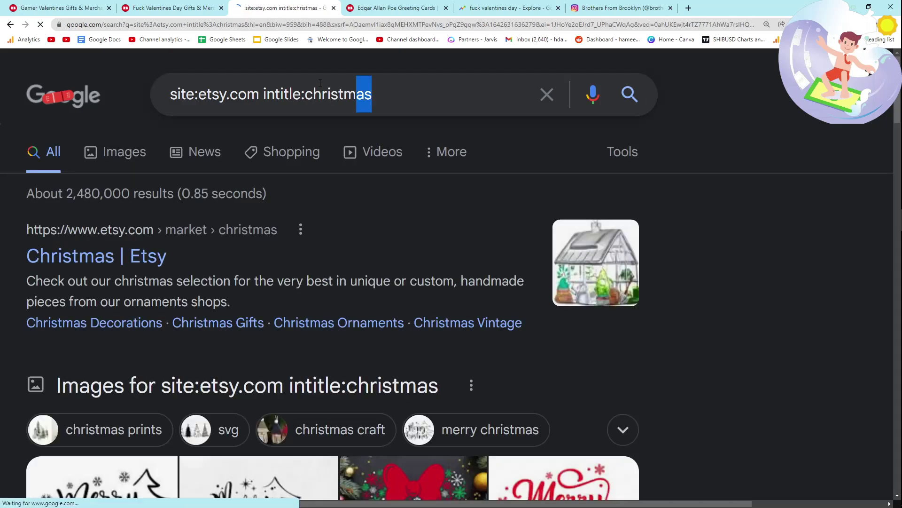
pyautogui.write('easter')
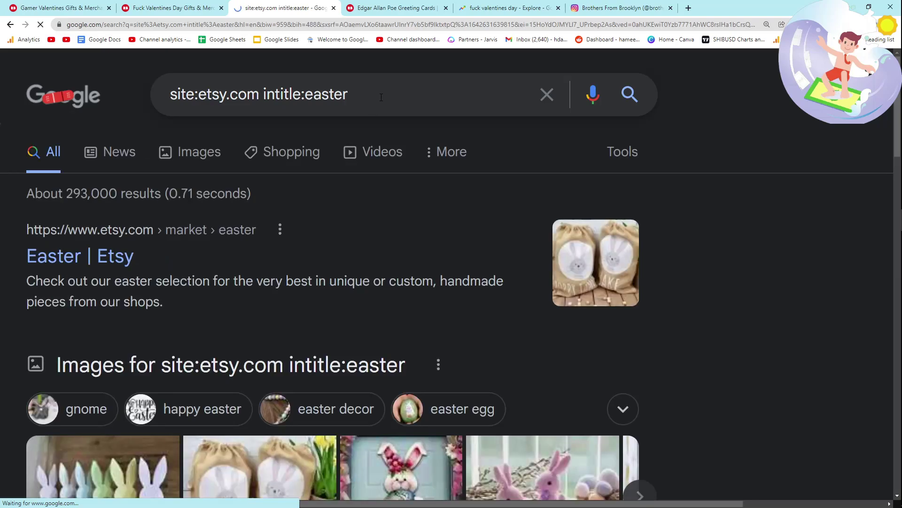
# - Search site:redbubble.com intitle:christmas
pyautogui.moveTo(348, 94); pyautogui.dragTo(200, 97)
pyautogui.write('redbub')
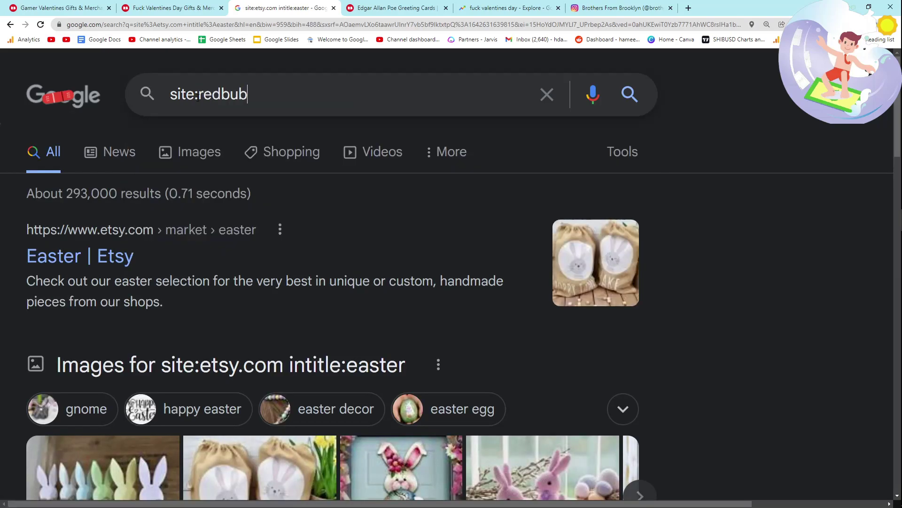
pyautogui.write('ble.com')
pyautogui.press('BackSpace')
pyautogui.write('om intitle:')
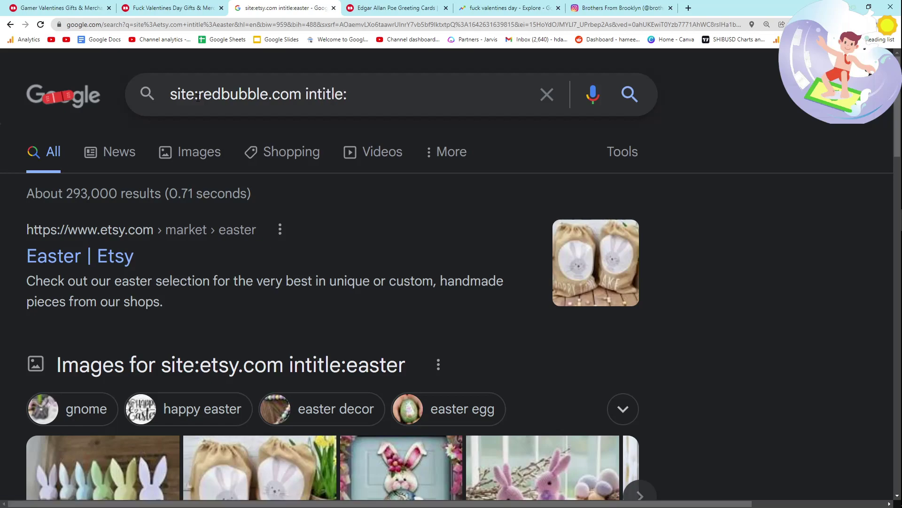
pyautogui.write('christmas')
pyautogui.press('Return')
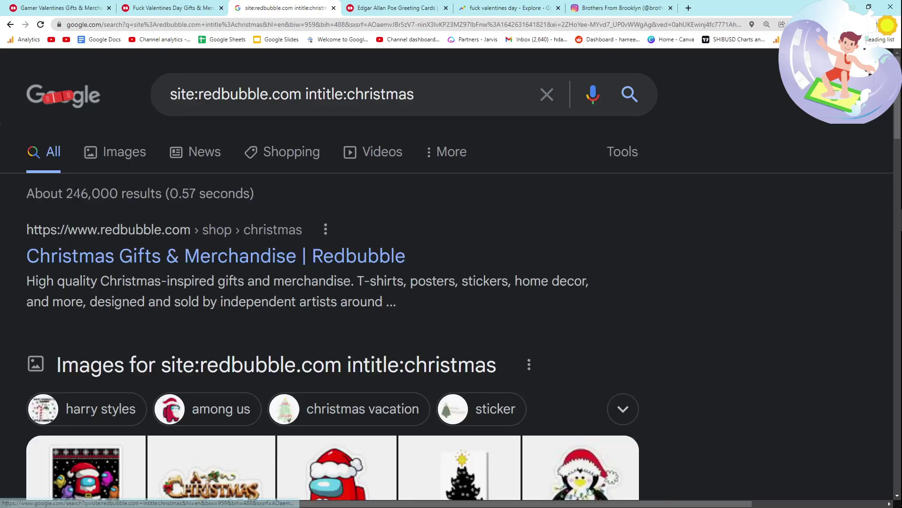
# - Note the about 246,000 Redbubble christmas results and scroll through them
pyautogui.moveTo(29, 184); pyautogui.dragTo(265, 193)
pyautogui.click(264, 189)
pyautogui.scroll(-10, 263, 188)
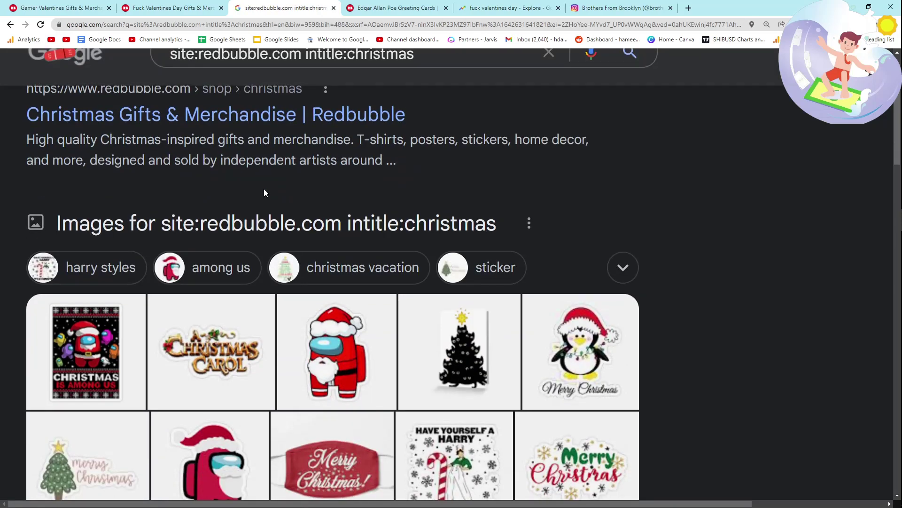
pyautogui.scroll(-8, 232, 233)
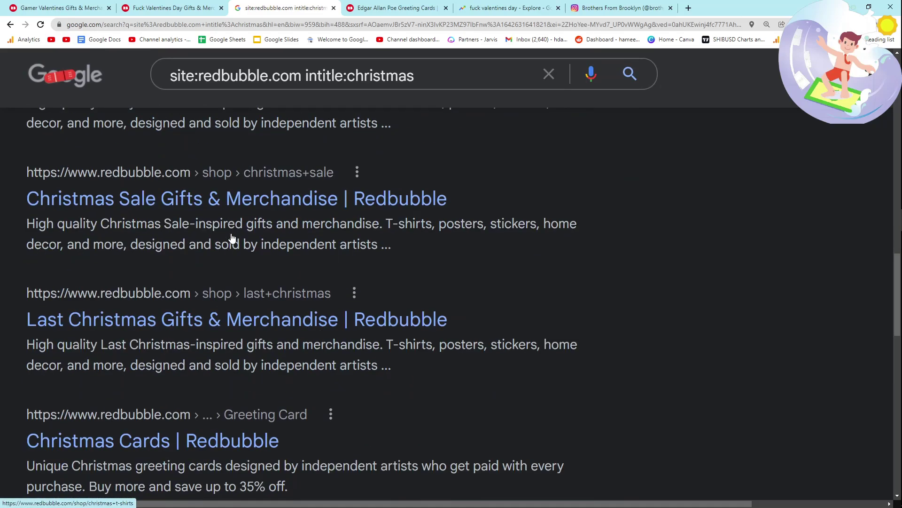
pyautogui.scroll(-2, 221, 237)
pyautogui.scroll(-4, 155, 238)
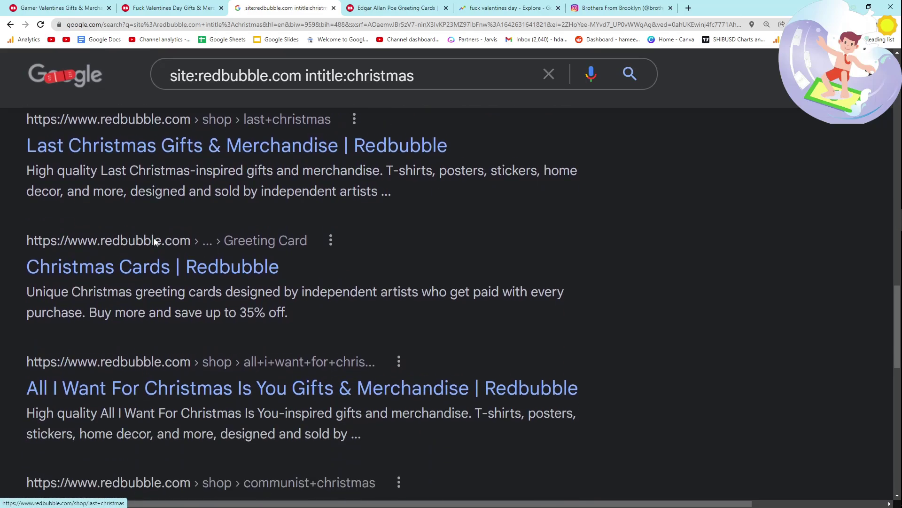
pyautogui.scroll(-3, 155, 253)
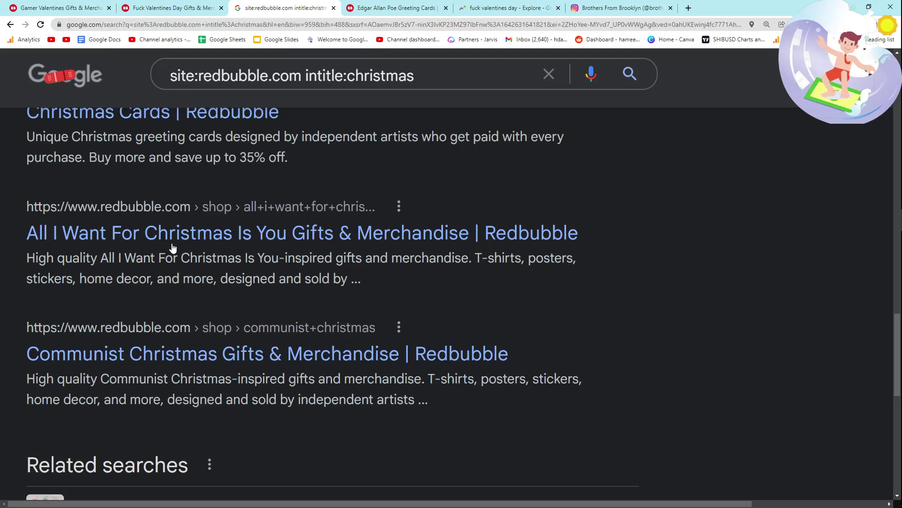
pyautogui.scroll(-1, 153, 258)
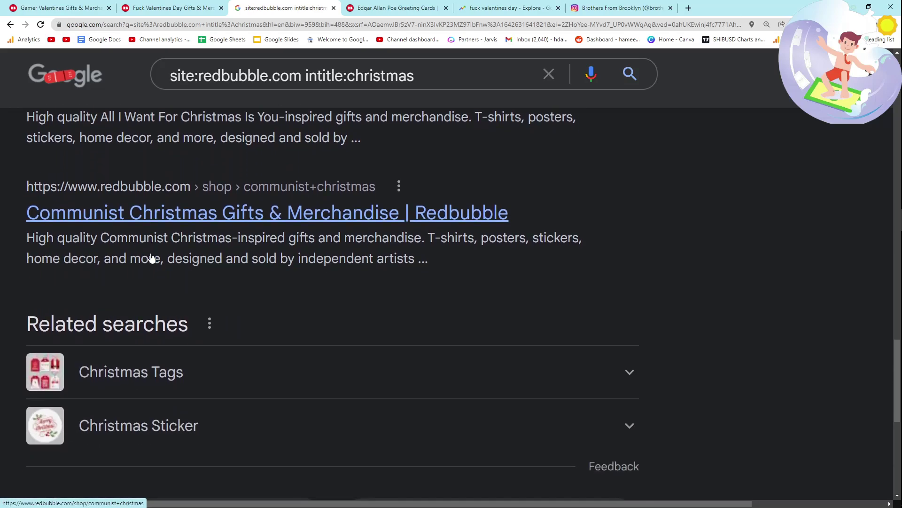
pyautogui.scroll(20, 463, 329)
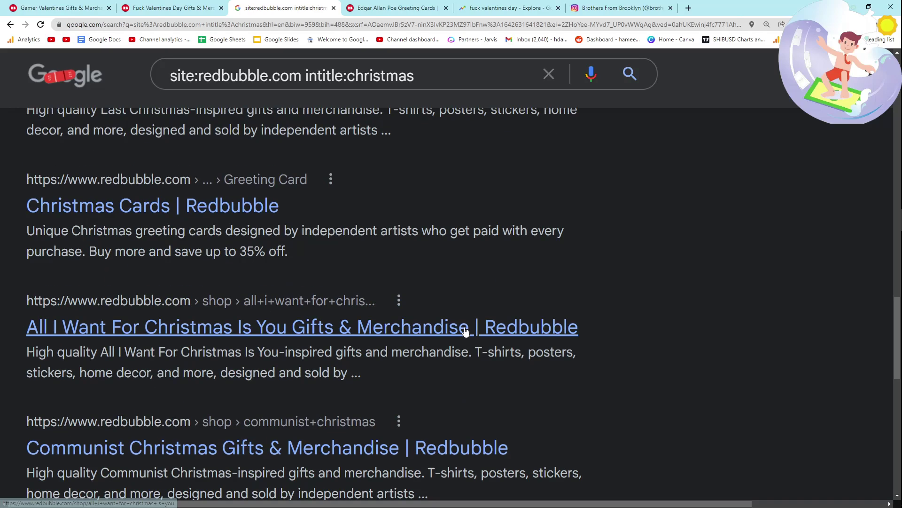
pyautogui.scroll(5, 466, 319)
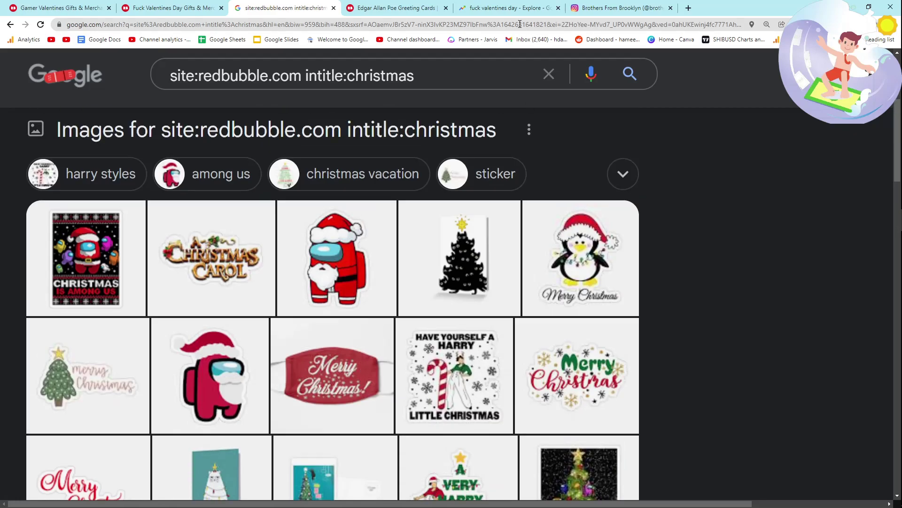
# - Glance at Google Trends, then return and move to the third results page
pyautogui.click(506, 8)
pyautogui.click(285, 5)
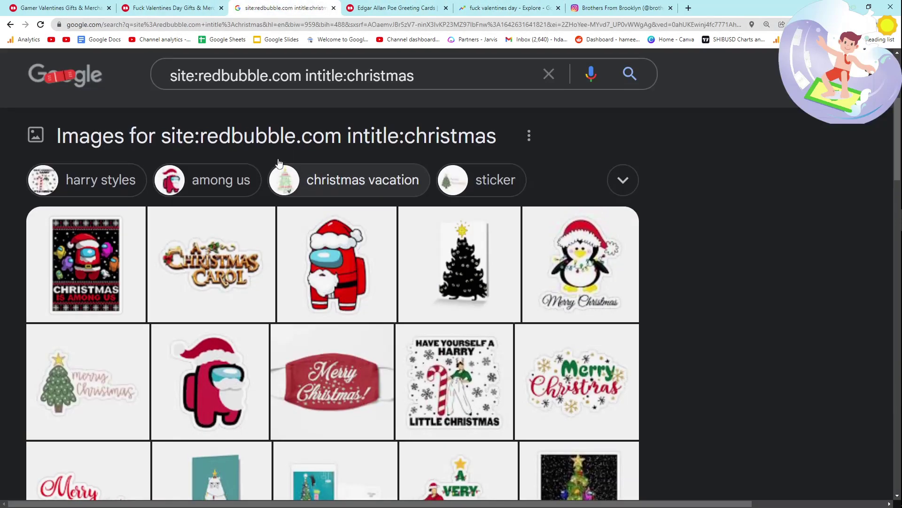
pyautogui.scroll(5, 278, 162)
pyautogui.scroll(-20, 455, 274)
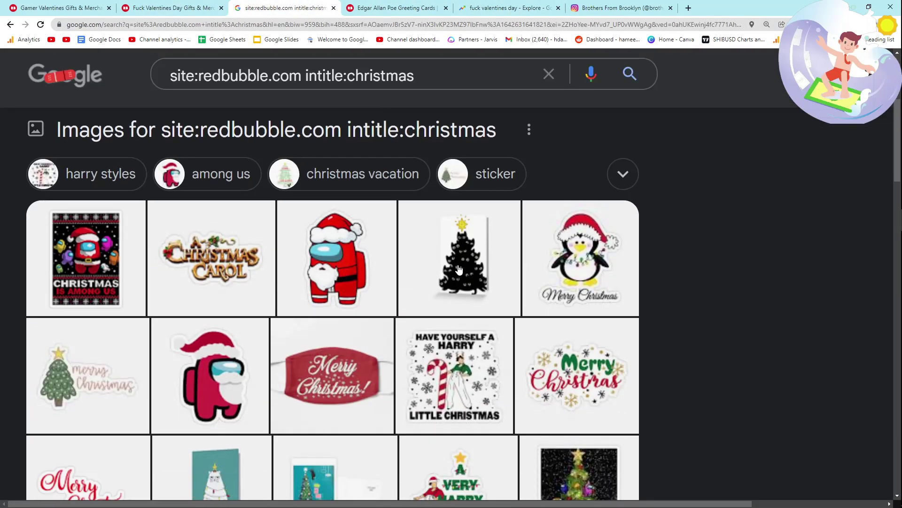
pyautogui.scroll(-15, 455, 274)
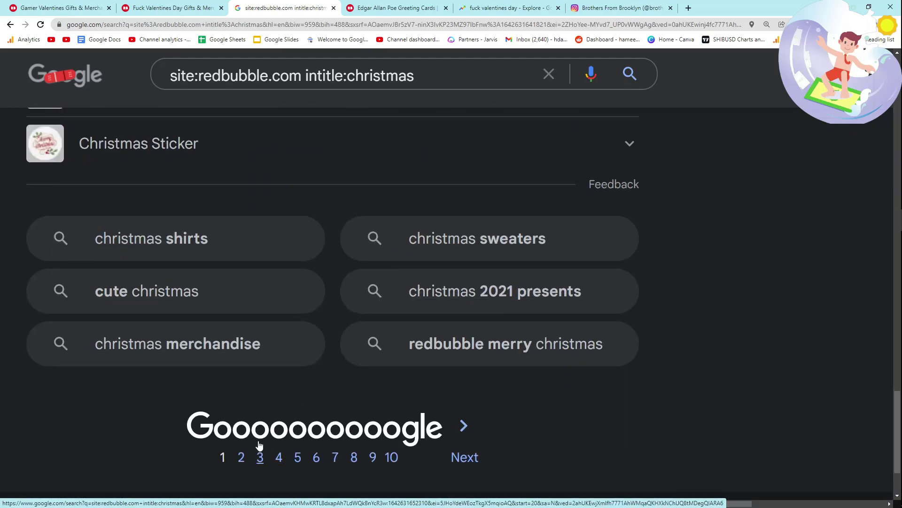
pyautogui.click(260, 444)
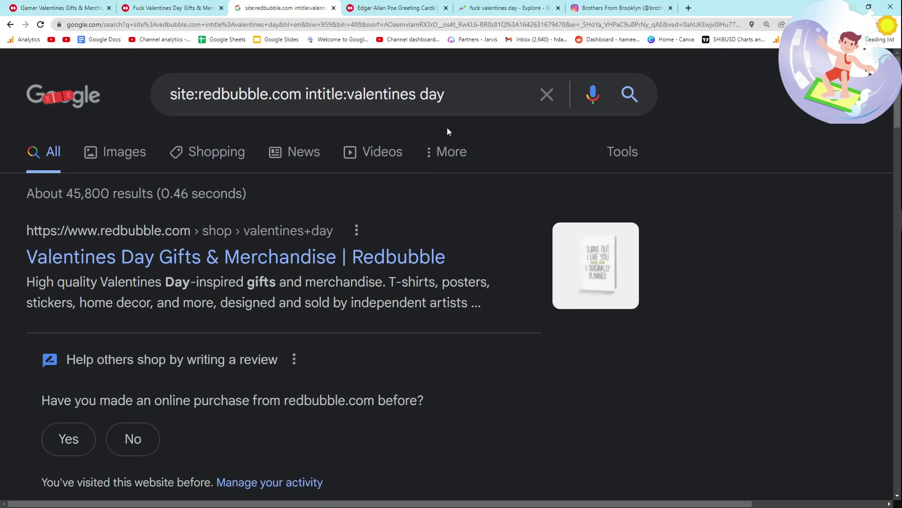
# - Append intext:"1..500 results" to the Redbubble valentines day query and rerun it
pyautogui.click(479, 99)
pyautogui.press('Escape')
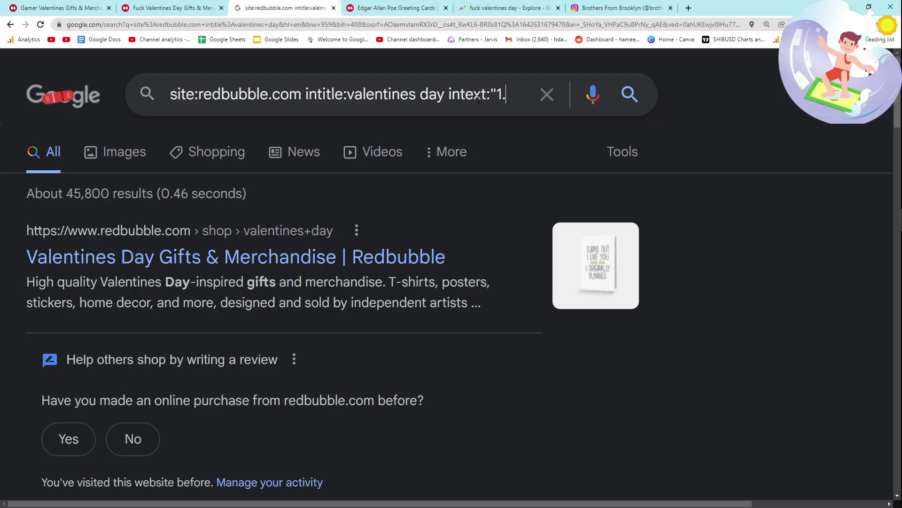
pyautogui.write('intext:"1..500 results"')
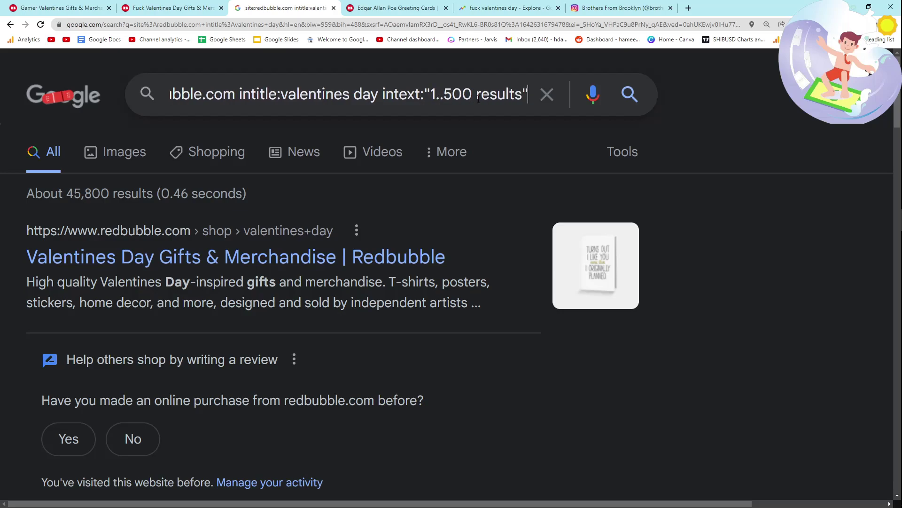
pyautogui.press('Return')
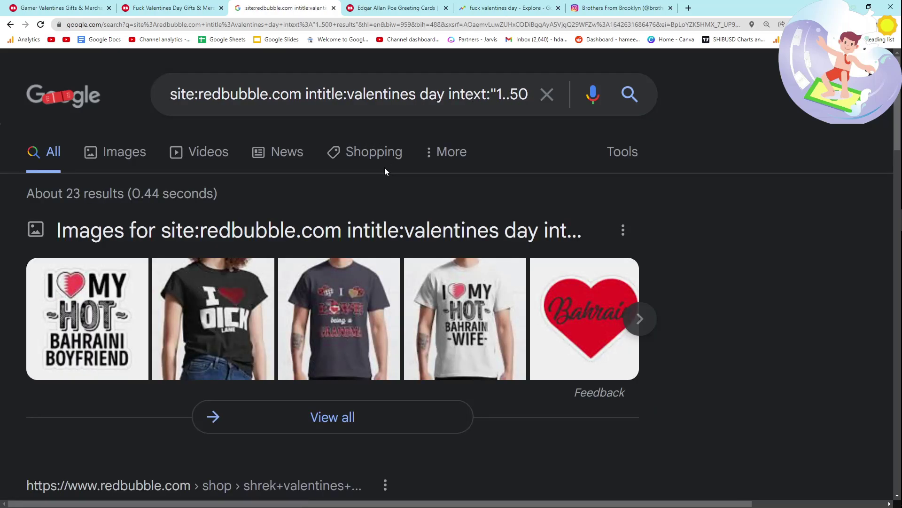
# - Open Communist Valentines Greeting Cards (243 results) in a new tab and select its heading
pyautogui.scroll(-10, 207, 258)
pyautogui.scroll(-6, 103, 322)
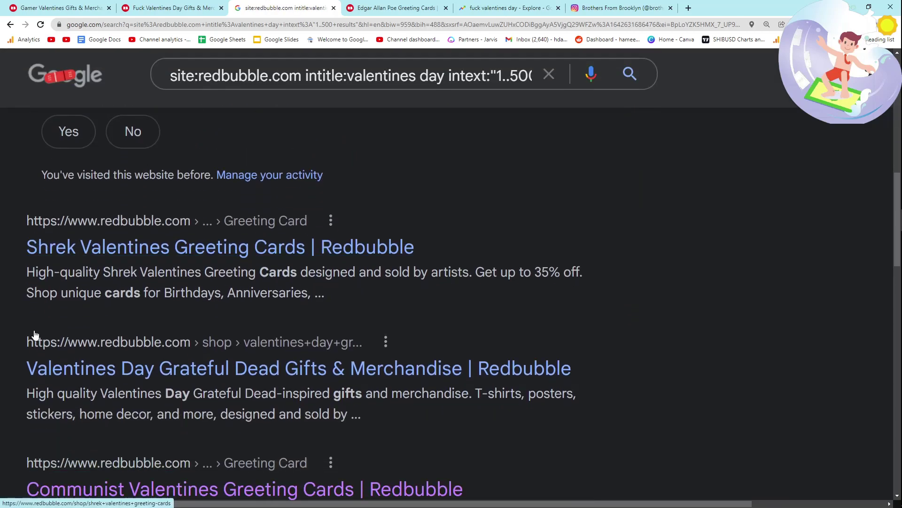
pyautogui.rightClick(62, 306)
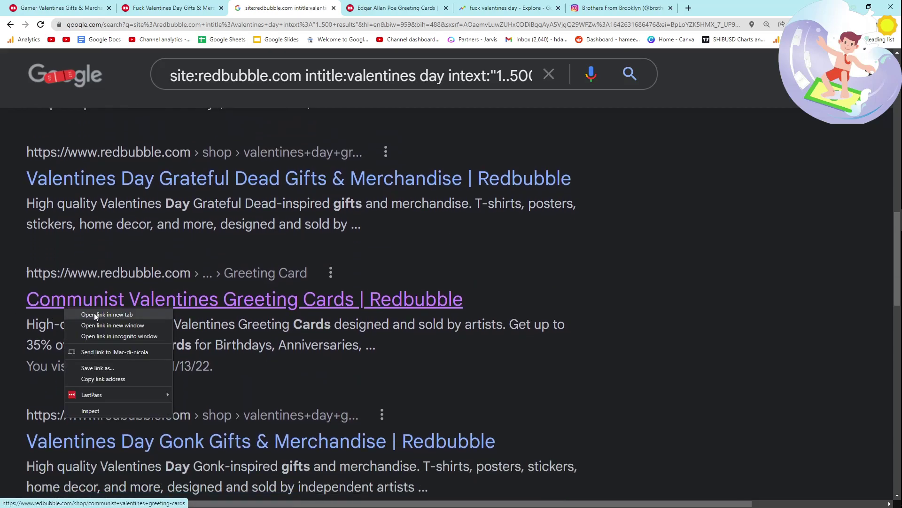
pyautogui.click(94, 312)
pyautogui.hotkey('ctrl', 'Tab')
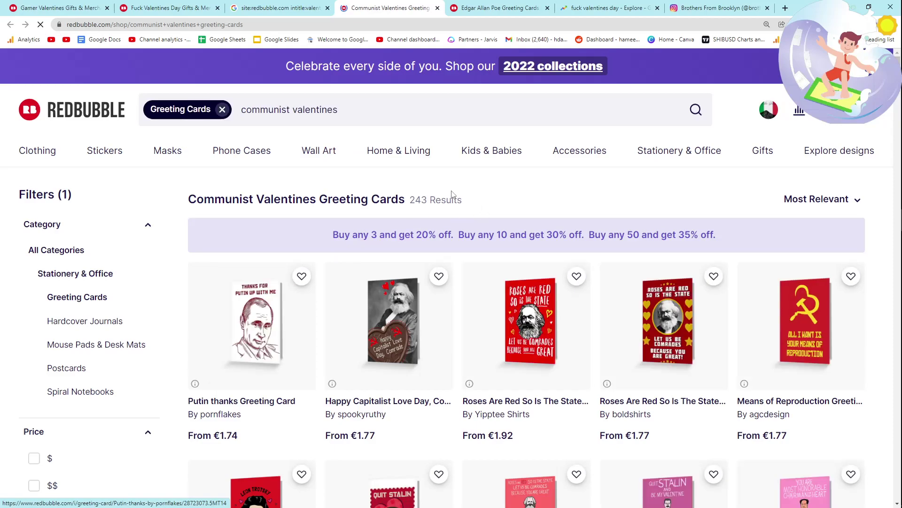
pyautogui.moveTo(405, 200); pyautogui.dragTo(215, 201)
pyautogui.click(193, 198)
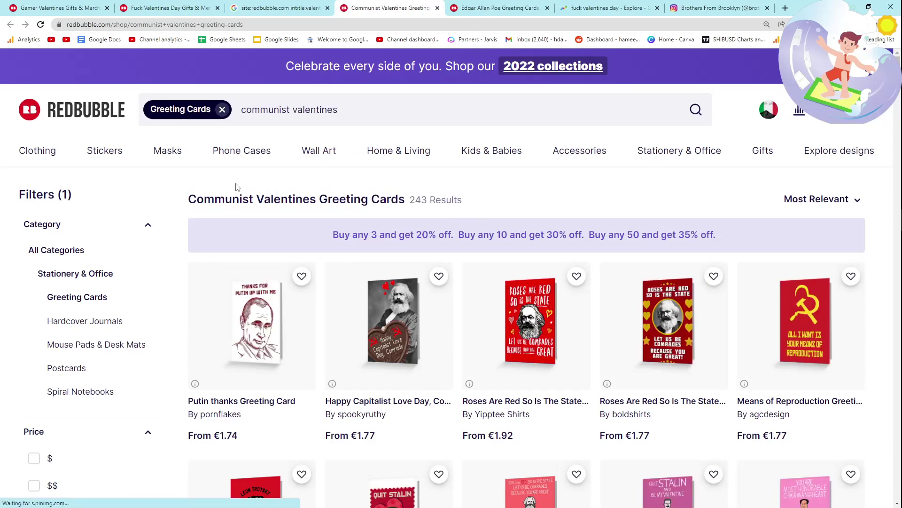
pyautogui.moveTo(189, 201); pyautogui.dragTo(316, 200)
pyautogui.hotkey('ctrl', 'c')
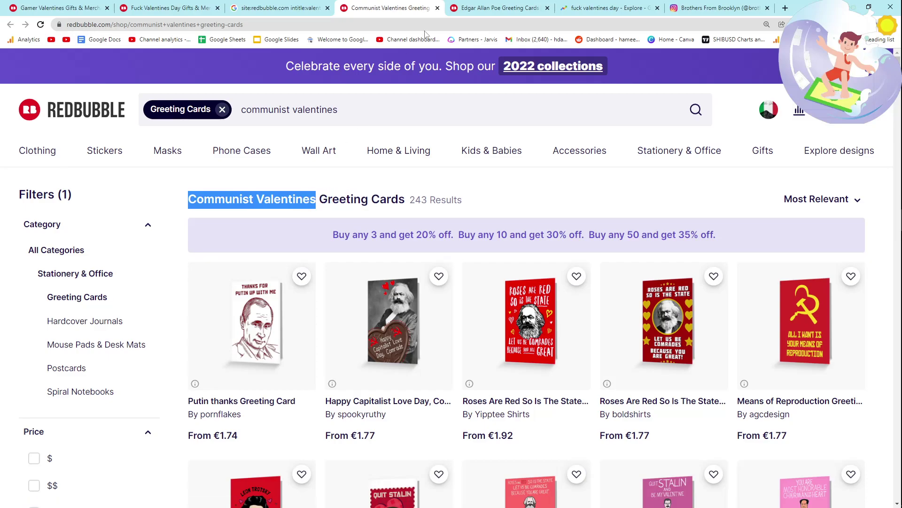
pyautogui.click(468, 8)
pyautogui.click(464, 23)
# - Look up keyword ideas for 'Communist Valentines' in the Ahrefs Free Keyword Generator
pyautogui.write('ahrefs keyword generator')
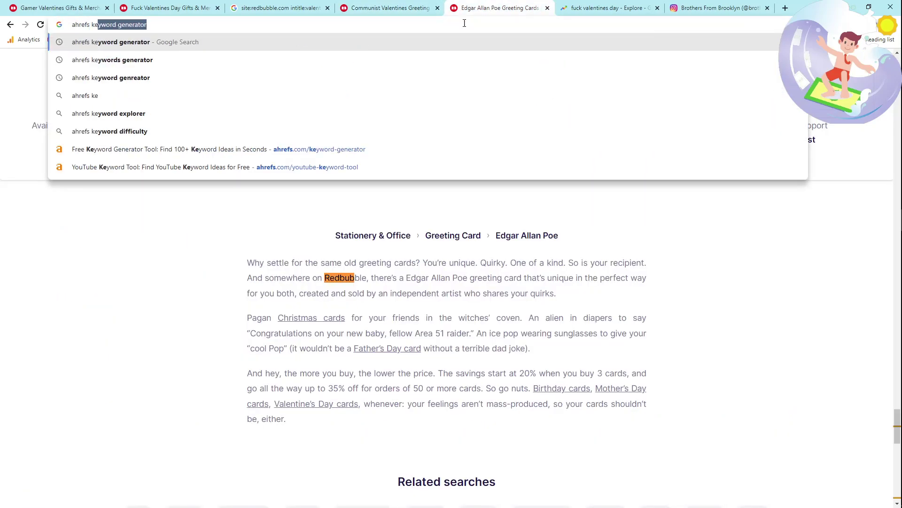
pyautogui.press('Return')
pyautogui.click(235, 259)
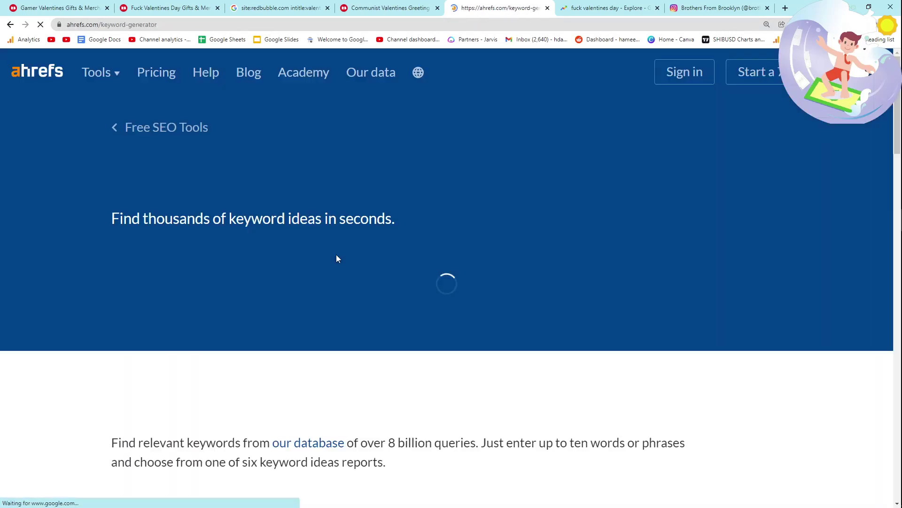
pyautogui.click(329, 301)
pyautogui.hotkey('ctrl', 'v')
pyautogui.click(695, 303)
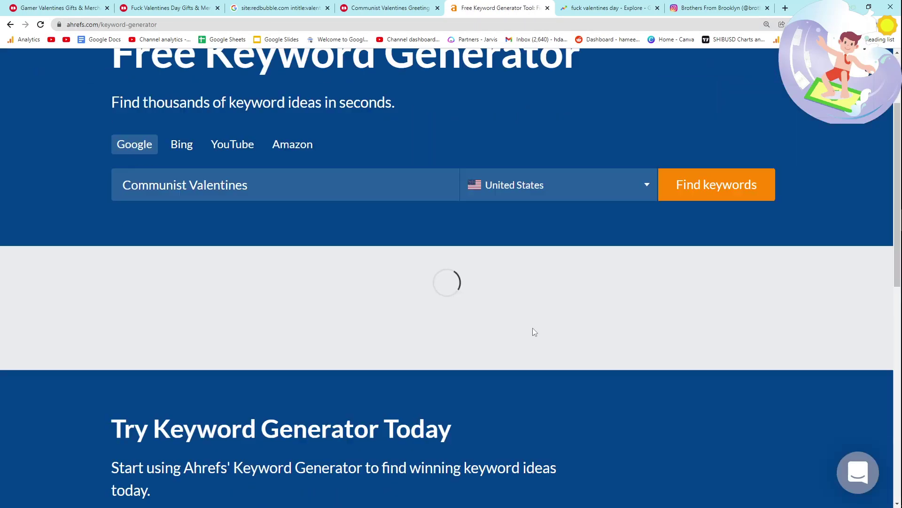
pyautogui.scroll(-1, 483, 339)
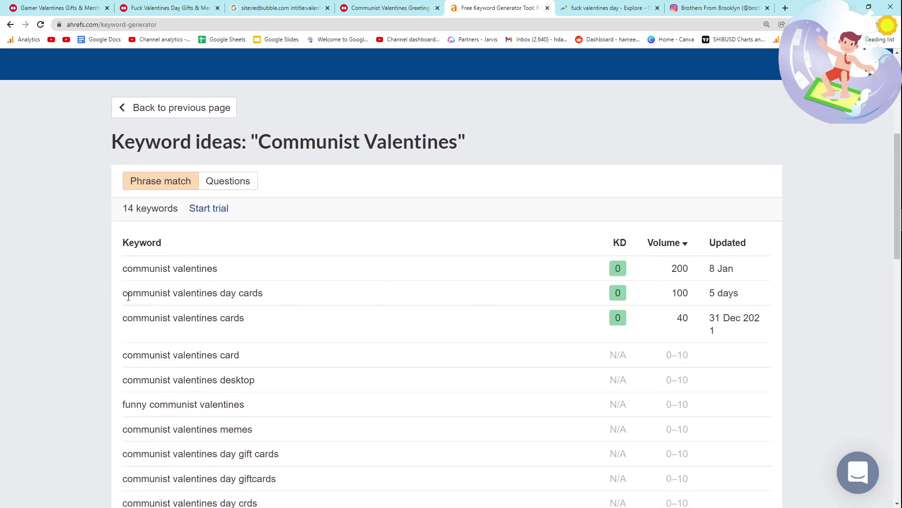
# - Copy the 'communist valentines day cards' keyword and search Google for it
pyautogui.moveTo(128, 296)
pyautogui.mouseDown()
pyautogui.moveTo(280, 294)
pyautogui.moveTo(108, 294)
pyautogui.moveTo(126, 291)
pyautogui.mouseUp()
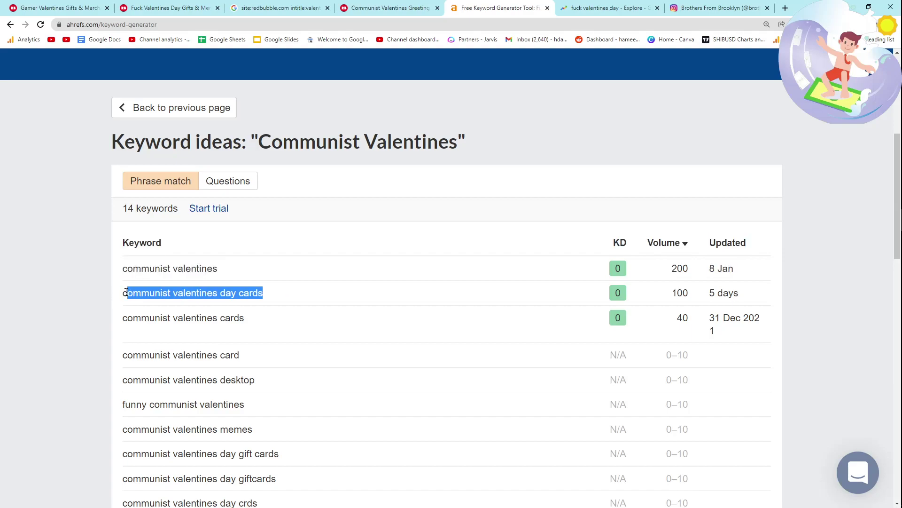
pyautogui.click(611, 8)
pyautogui.click(601, 24)
pyautogui.write('communist valentines day cards')
pyautogui.press('Return')
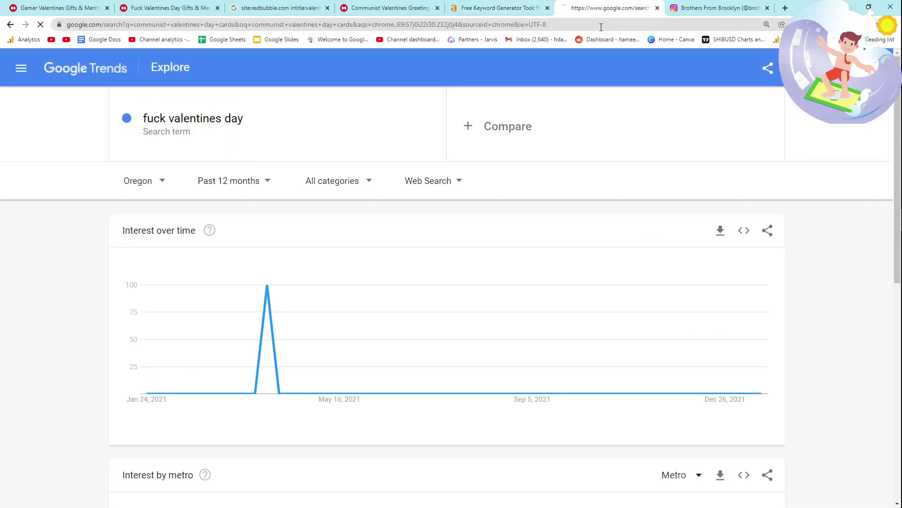
# - Open the Redbubble Communist Valentines Greeting Cards result and note its 243 results
pyautogui.hotkey('ctrl', 'f')
pyautogui.write('redbub')
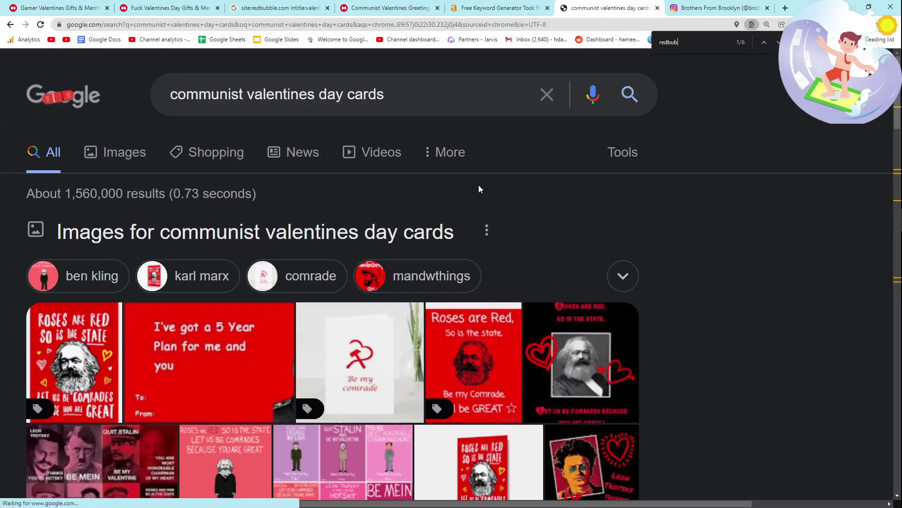
pyautogui.scroll(-1, 471, 233)
pyautogui.scroll(-5, 472, 232)
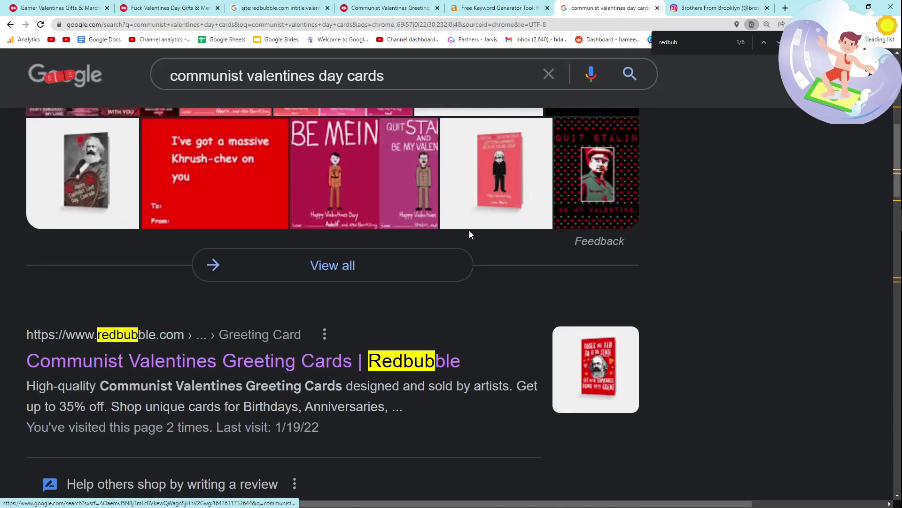
pyautogui.click(297, 358)
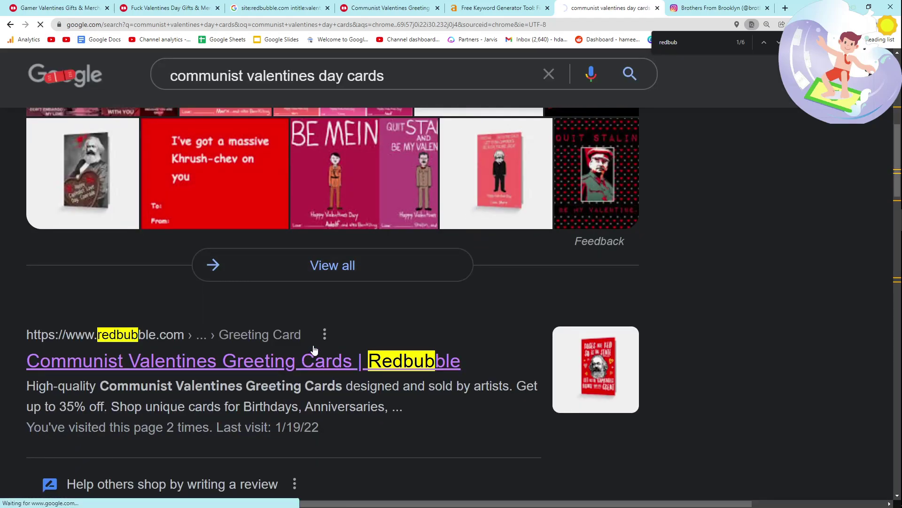
pyautogui.scroll(-1, 282, 211)
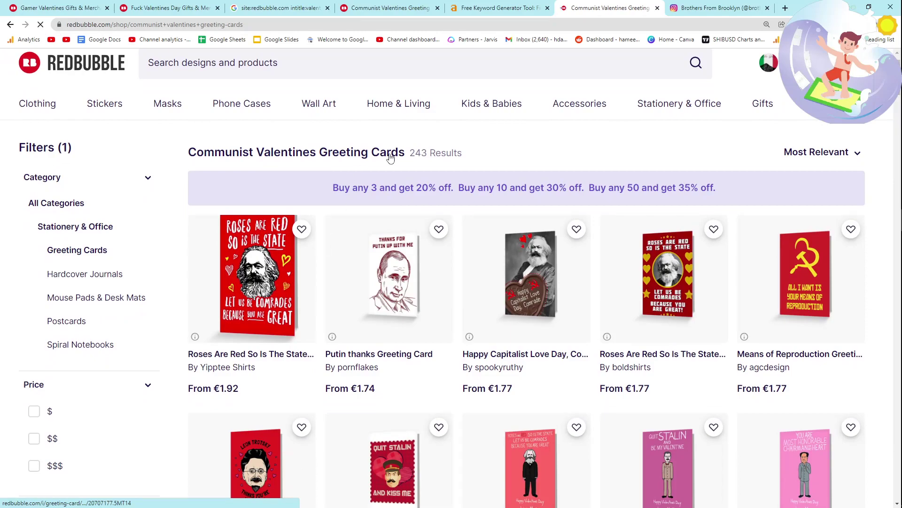
pyautogui.moveTo(476, 160); pyautogui.dragTo(170, 181)
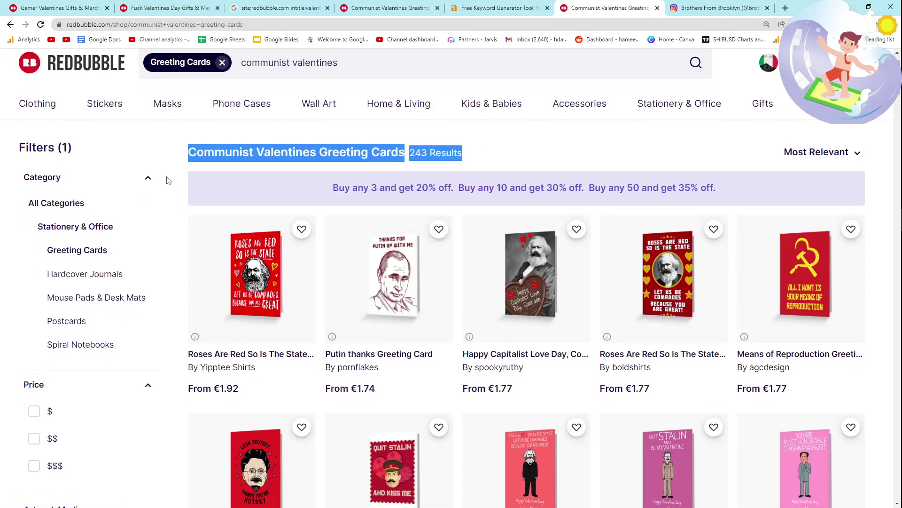
# - Compare Ahrefs volumes for the communist valentines keywords (200, 100, 40)
pyautogui.click(503, 5)
pyautogui.moveTo(661, 288); pyautogui.dragTo(703, 289)
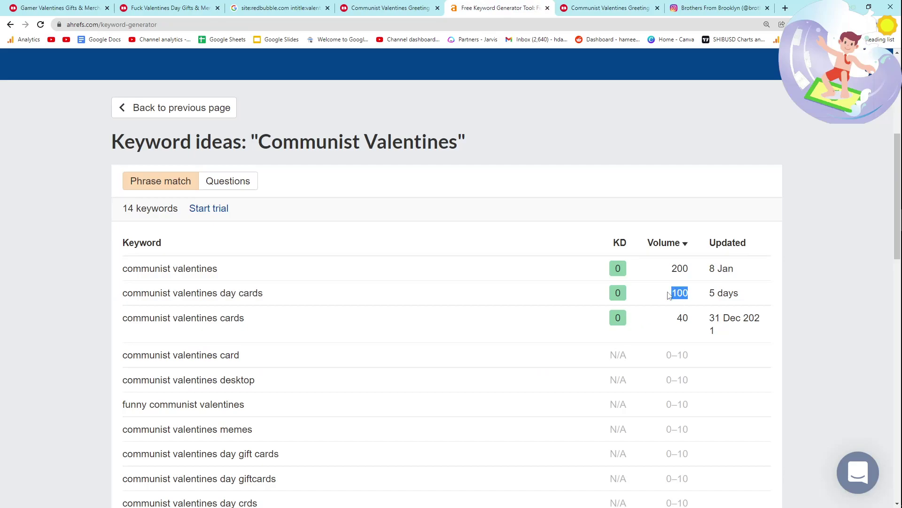
pyautogui.moveTo(315, 353); pyautogui.dragTo(124, 295)
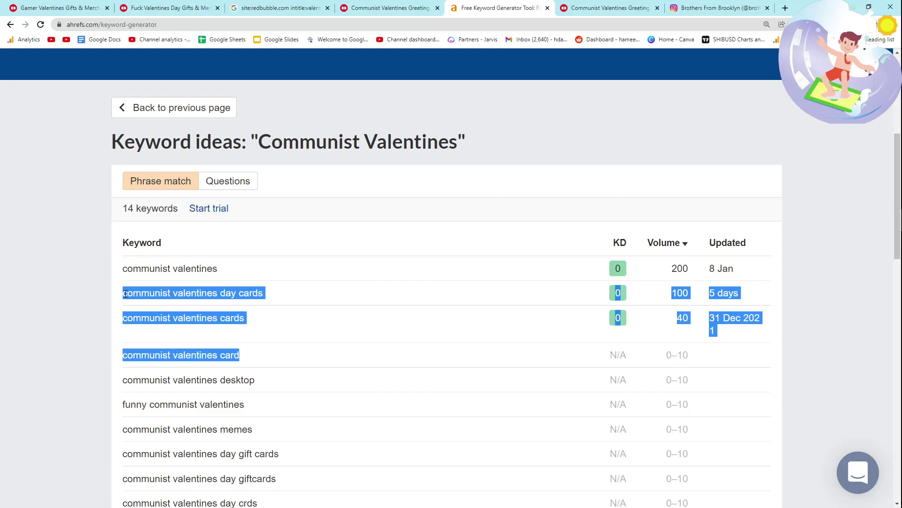
pyautogui.click(165, 306)
pyautogui.moveTo(268, 320); pyautogui.dragTo(121, 240)
pyautogui.click(217, 318)
# - Review further Ahrefs keyword rows such as giftcards, then return to the Redbubble results
pyautogui.scroll(-2, 218, 319)
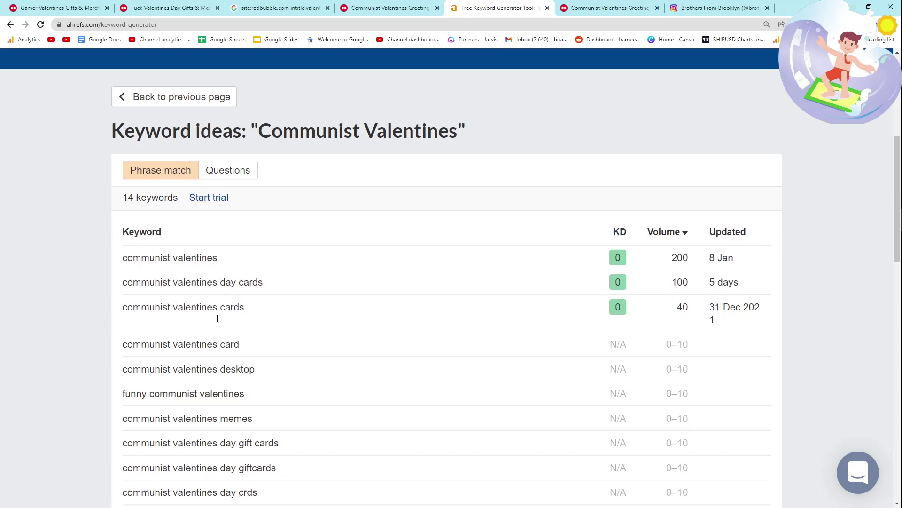
pyautogui.scroll(-1, 261, 314)
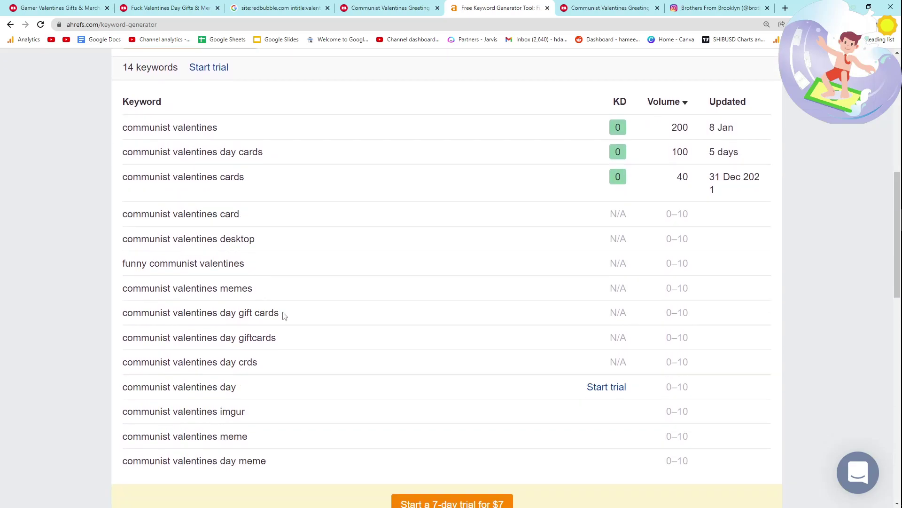
pyautogui.moveTo(298, 334); pyautogui.dragTo(121, 318)
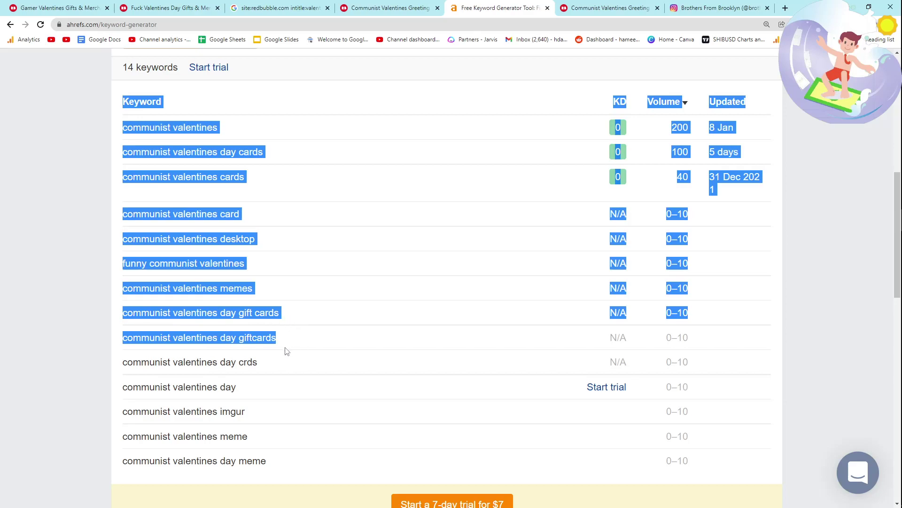
pyautogui.doubleClick(254, 338)
pyautogui.click(331, 203)
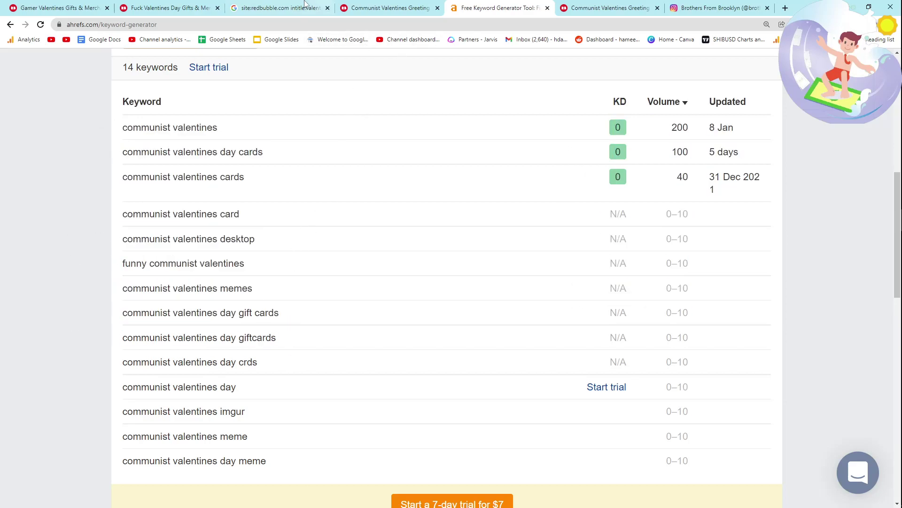
pyautogui.click(281, 8)
pyautogui.scroll(-3, 237, 282)
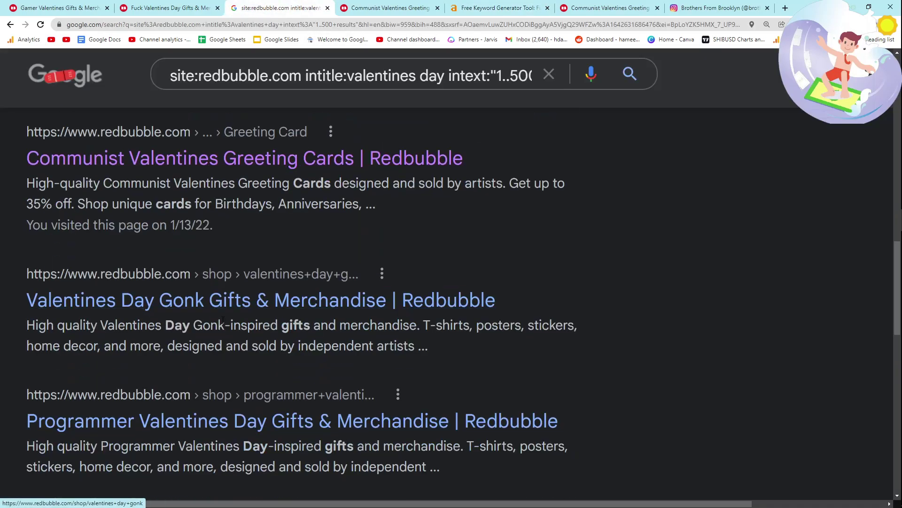
# - Open the Gonk and Programmer Valentines Day Redbubble pages in new tabs and view Programmer's 341 results
pyautogui.rightClick(201, 303)
pyautogui.click(216, 308)
pyautogui.scroll(-2, 218, 320)
pyautogui.rightClick(210, 327)
pyautogui.click(249, 331)
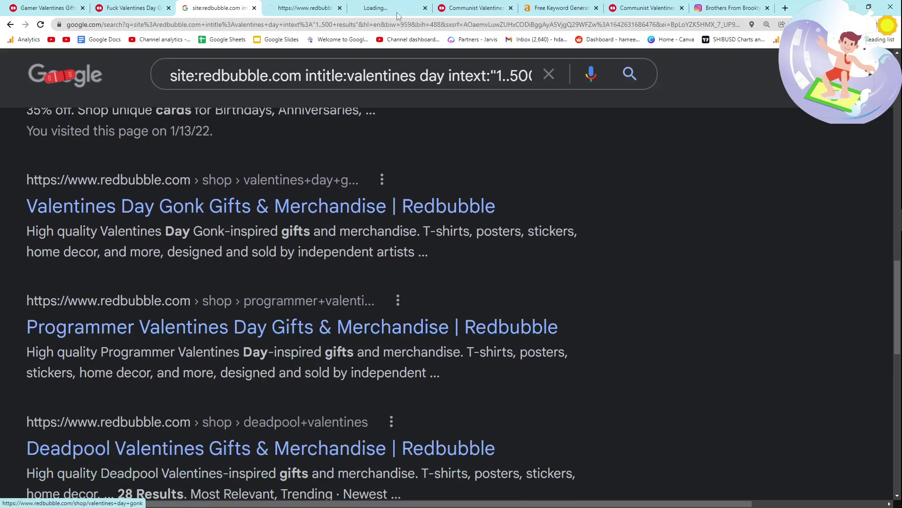
pyautogui.click(374, 11)
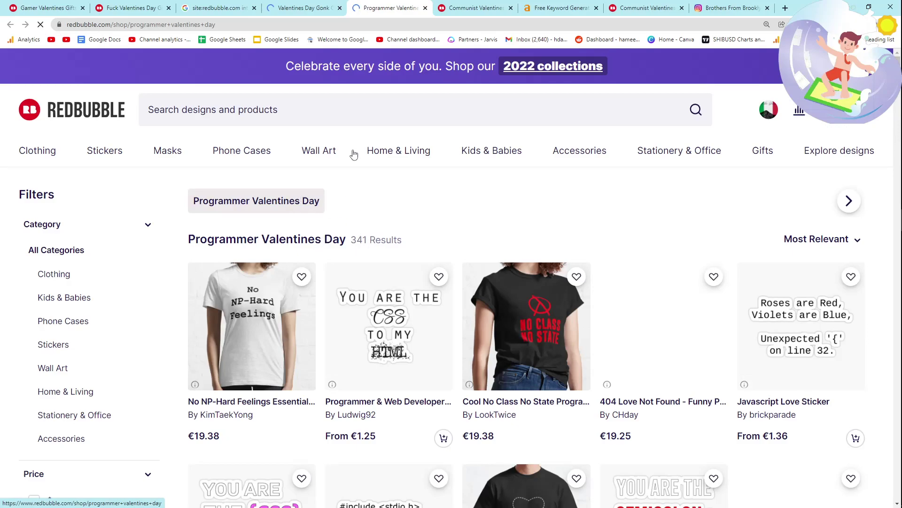
pyautogui.moveTo(346, 239); pyautogui.dragTo(206, 210)
pyautogui.hotkey('ctrl', 'c')
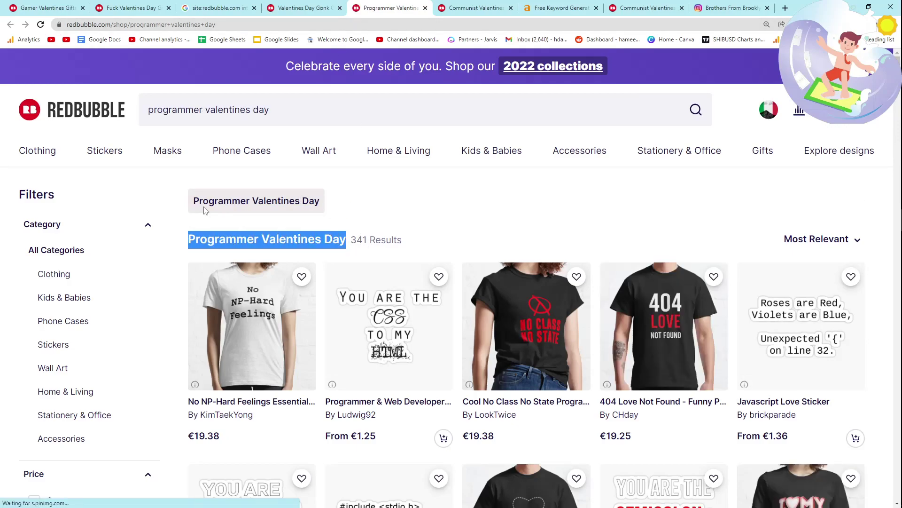
# - Search Google for 'google trends' in one tab and load the Ahrefs keyword generator in another
pyautogui.click(560, 8)
pyautogui.click(416, 24)
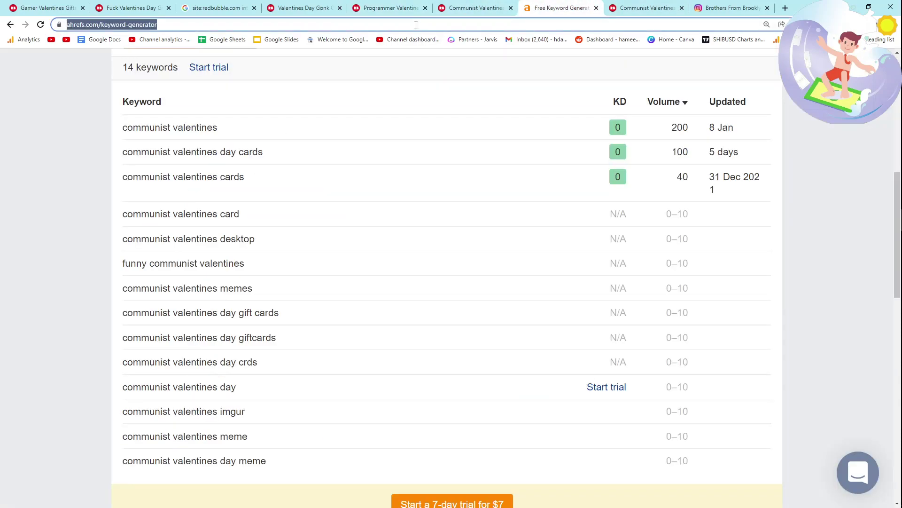
pyautogui.write('google trends')
pyautogui.press('Return')
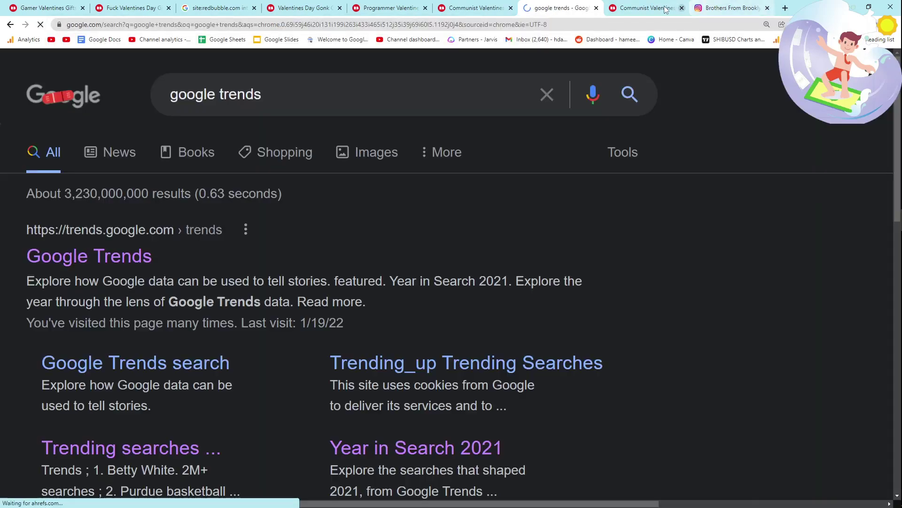
pyautogui.click(646, 8)
pyautogui.click(540, 23)
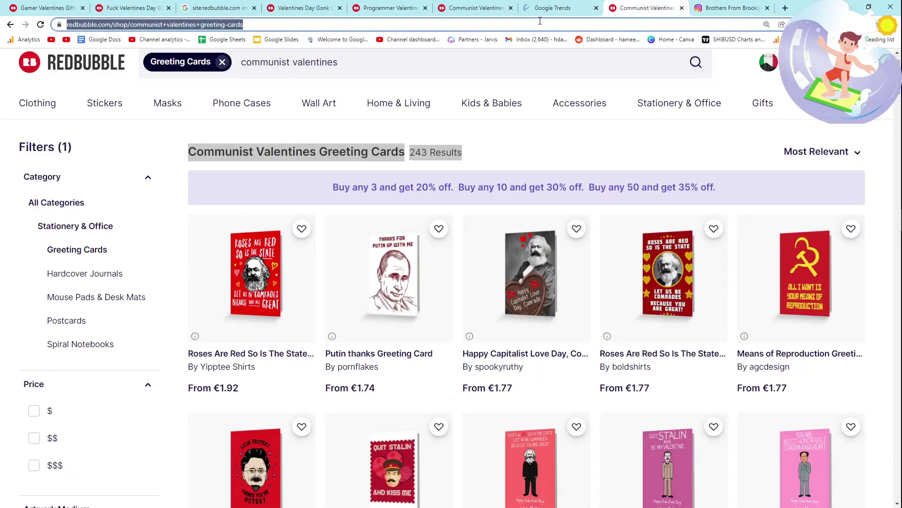
pyautogui.write('ahr')
pyautogui.press('Return')
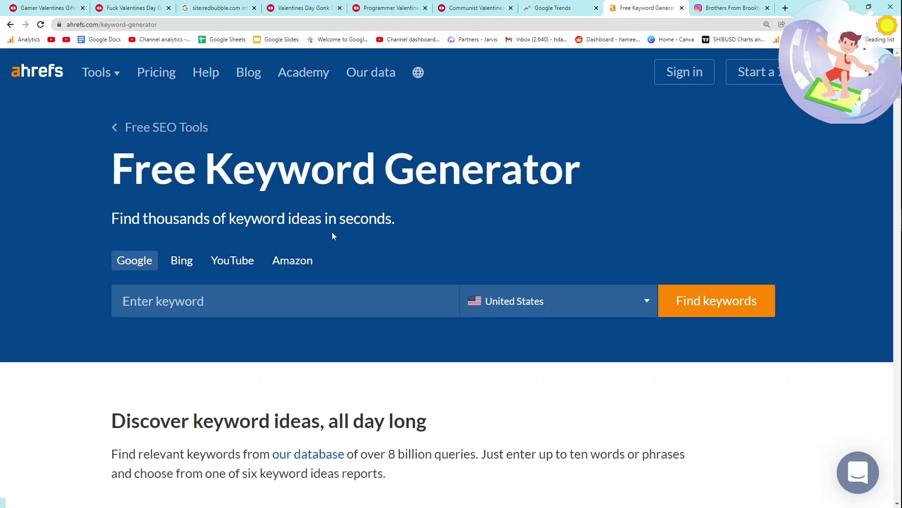
# - Look up keyword ideas for 'Programmer Valentines Day' in the Ahrefs Keyword Generator
pyautogui.click(277, 300)
pyautogui.hotkey('ctrl', 'v')
pyautogui.click(696, 301)
pyautogui.click(572, 5)
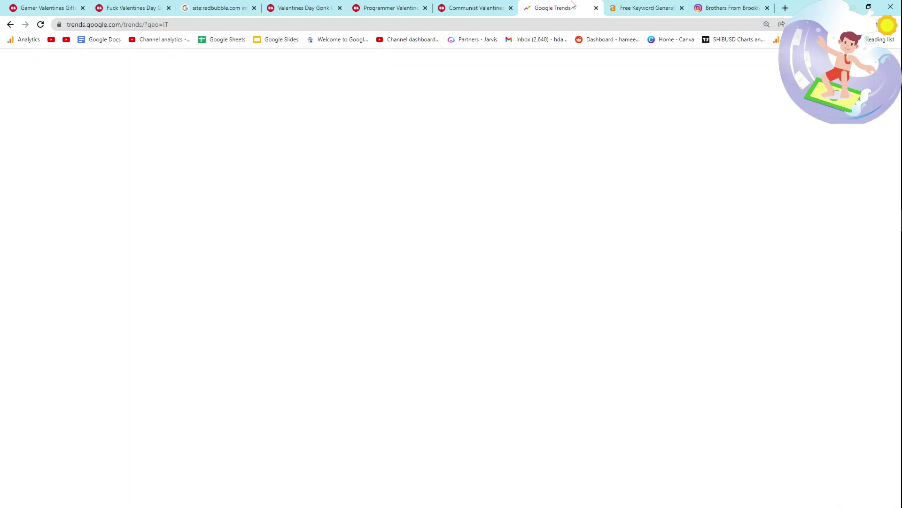
pyautogui.click(644, 8)
pyautogui.click(549, 4)
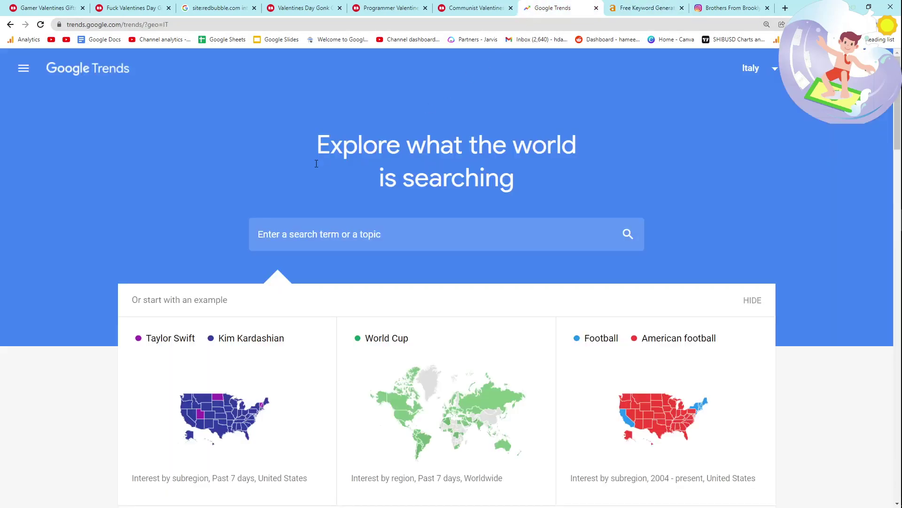
# - Explore 'Programmer Valentines Day' in Google Trends limited to the United States
pyautogui.click(310, 242)
pyautogui.hotkey('ctrl', 'v')
pyautogui.press('Return')
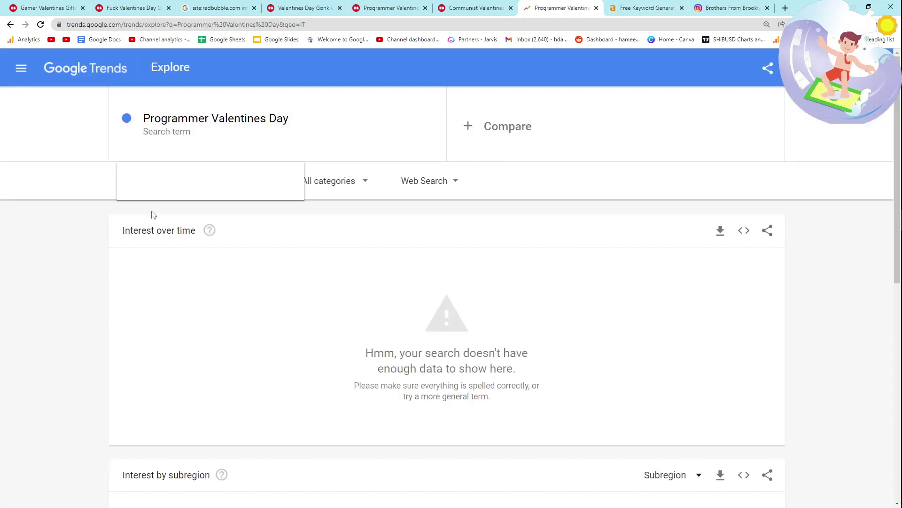
pyautogui.write('united state')
pyautogui.click(164, 224)
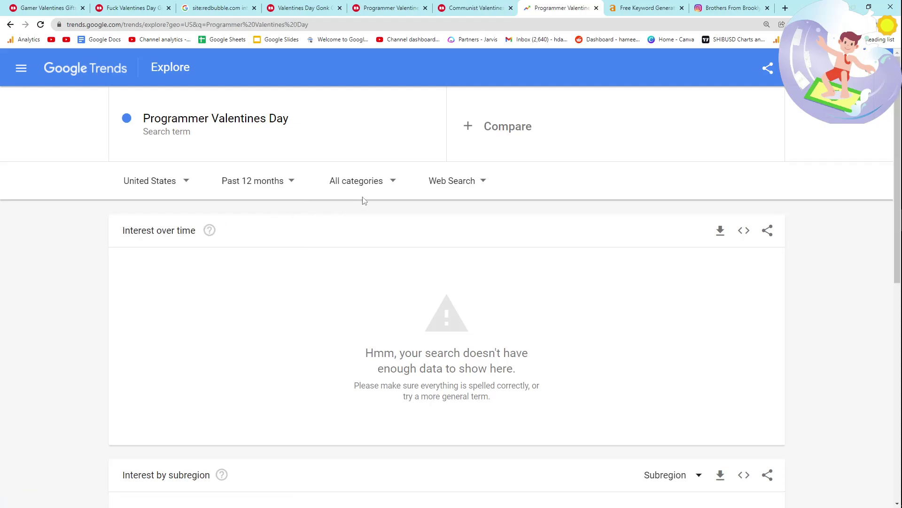
pyautogui.scroll(-1, 513, 298)
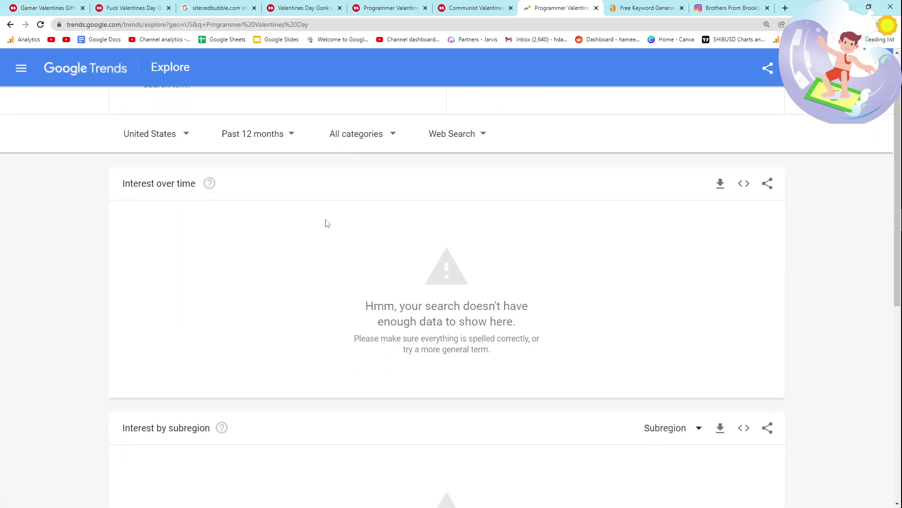
pyautogui.scroll(1, 314, 259)
# - Review the Ahrefs results: only two programmer valentines day keywords at 0–10 volume
pyautogui.click(614, 9)
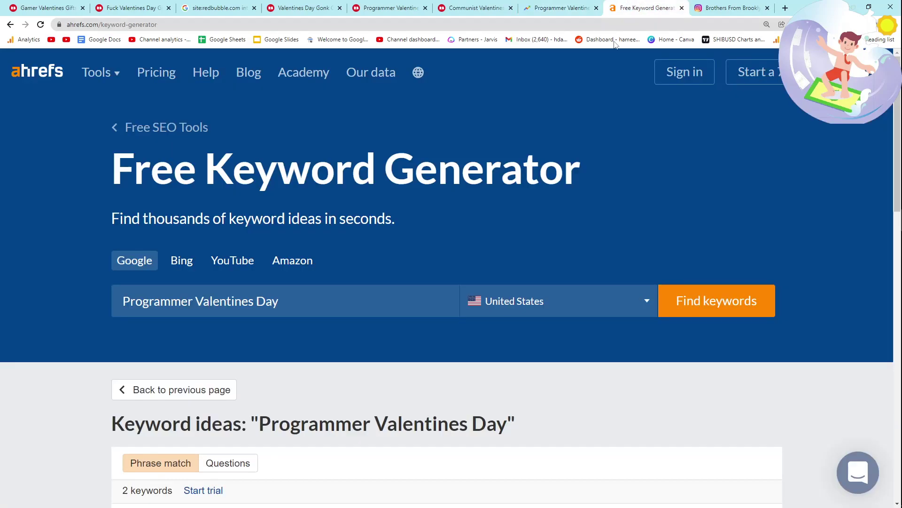
pyautogui.scroll(-5, 362, 277)
pyautogui.moveTo(347, 312); pyautogui.dragTo(123, 329)
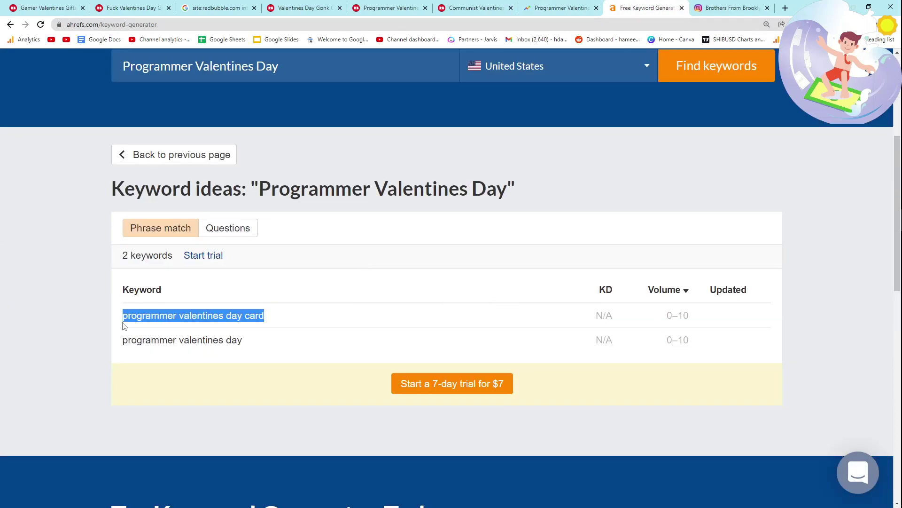
pyautogui.click(141, 335)
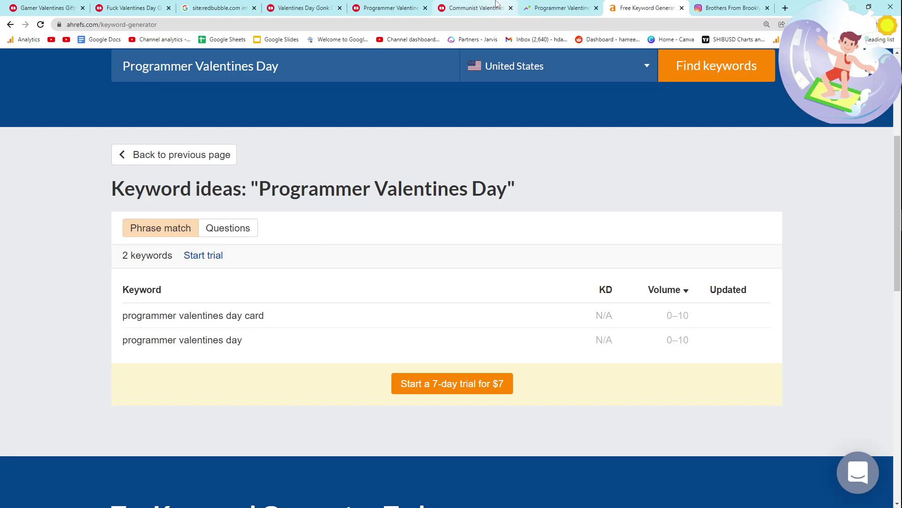